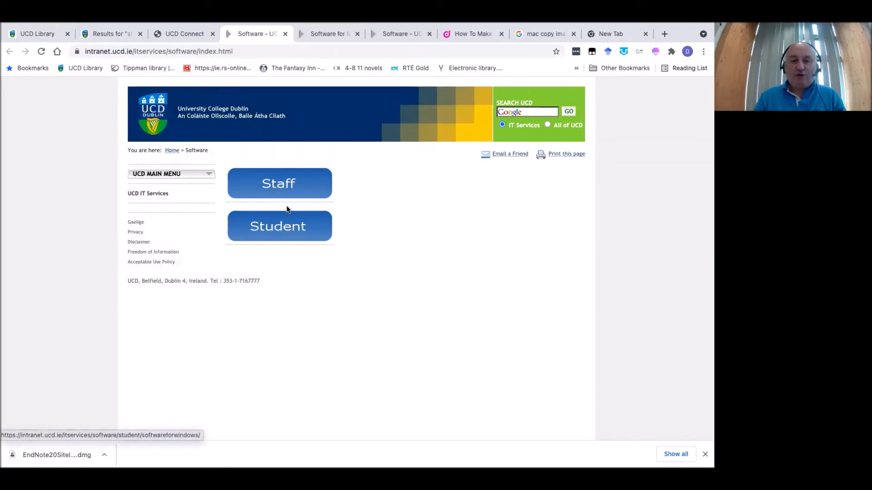
# Open the staff software downloads for Mac on the UCD IT Services site and look through the list for EndNote
pyautogui.click(293, 187)
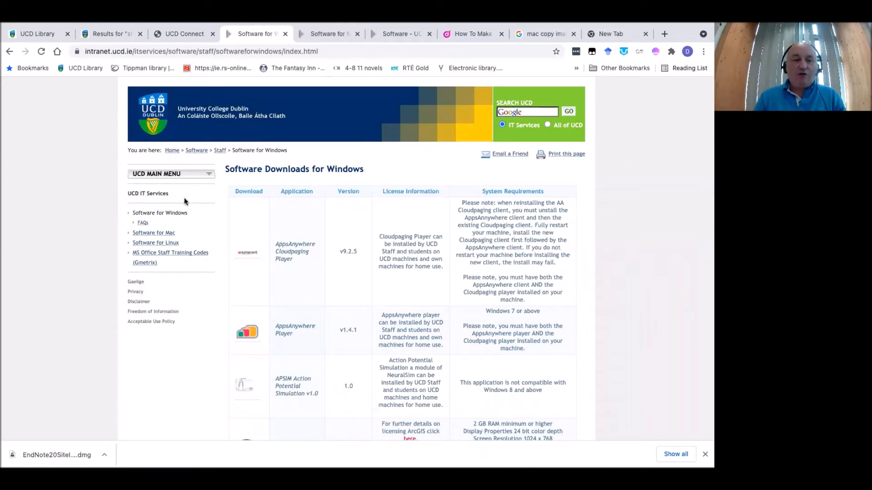
pyautogui.click(161, 234)
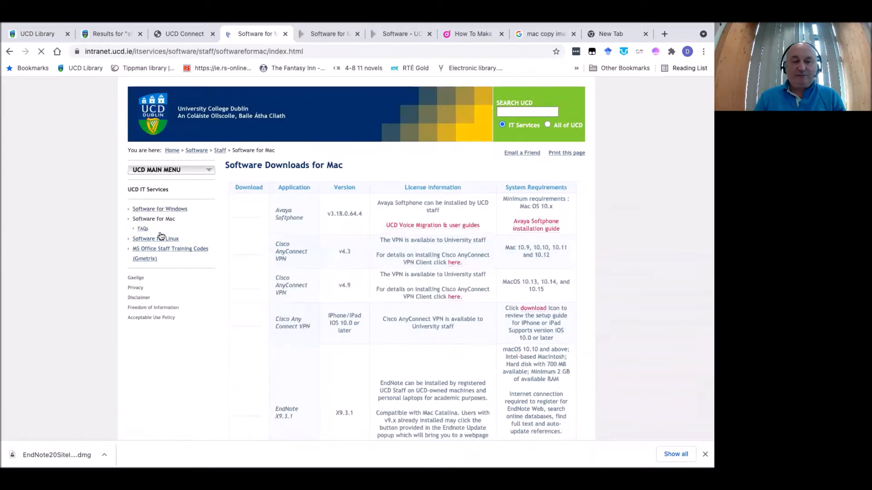
pyautogui.scroll(-5, 241, 237)
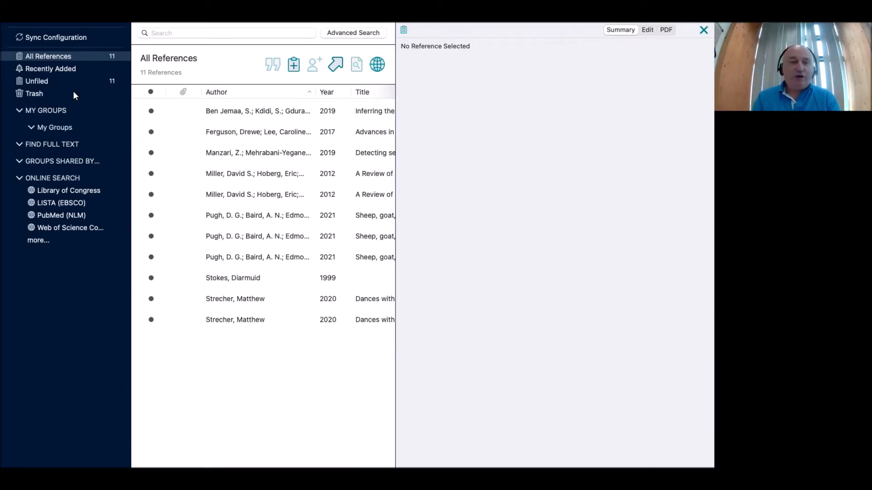
# Switch to EndNote 20 and create a new reference library on the Desktop, named with the owner's first name
pyautogui.moveTo(47, 23)
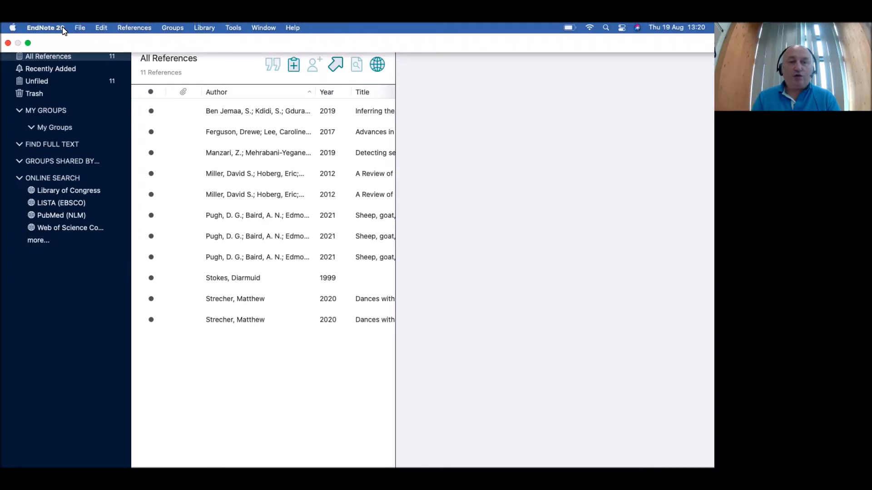
pyautogui.click(77, 28)
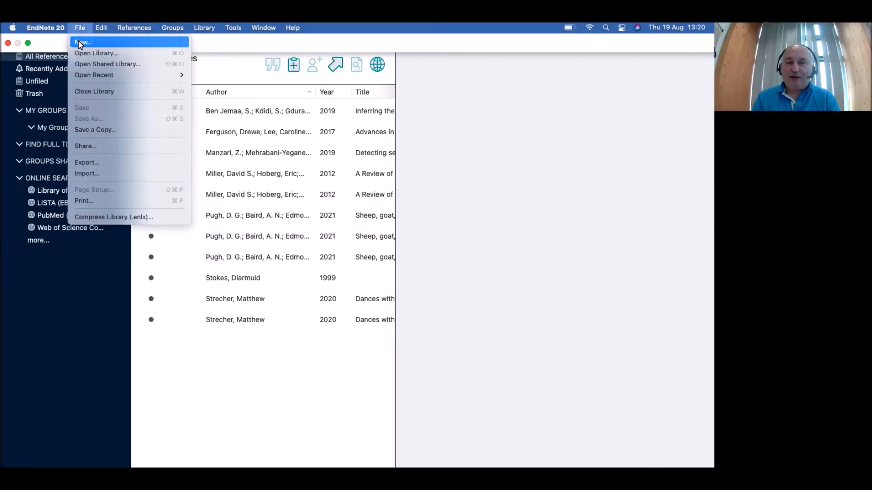
pyautogui.click(80, 43)
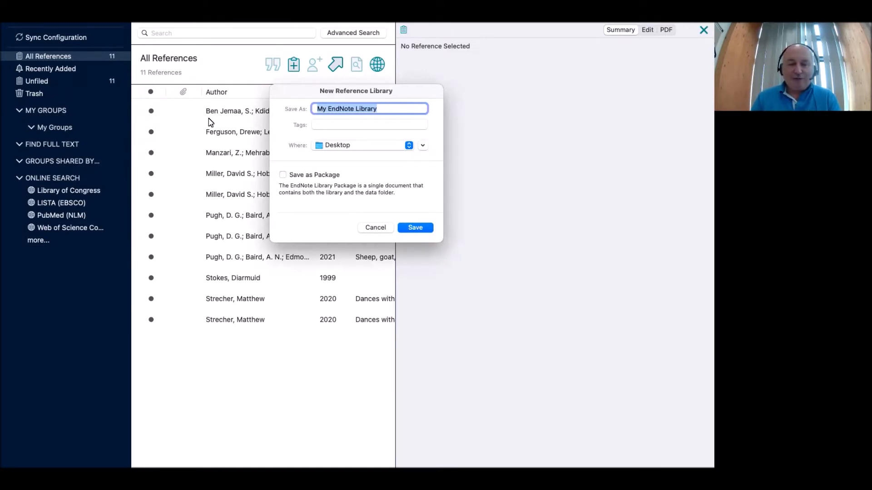
pyautogui.write('Diar')
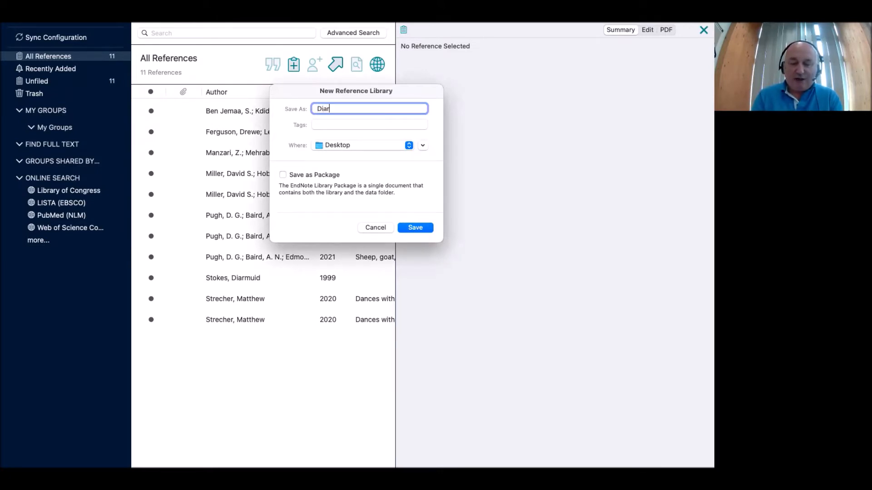
pyautogui.write('muid')
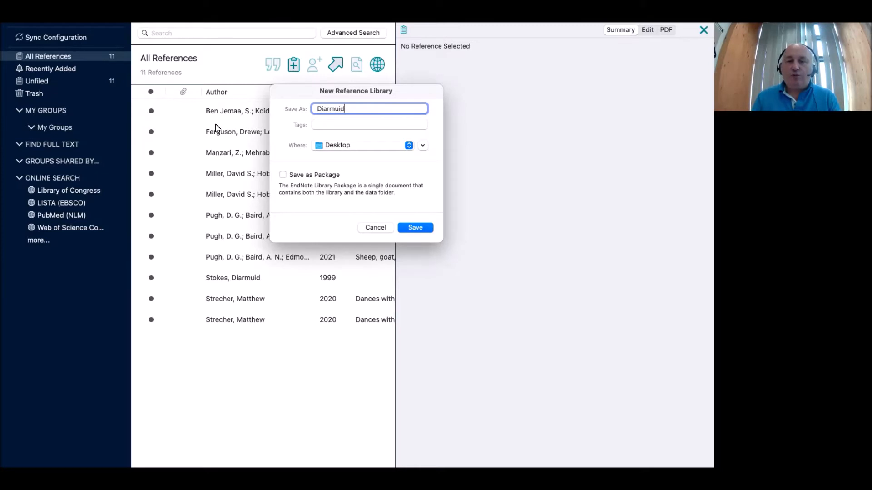
pyautogui.click(415, 228)
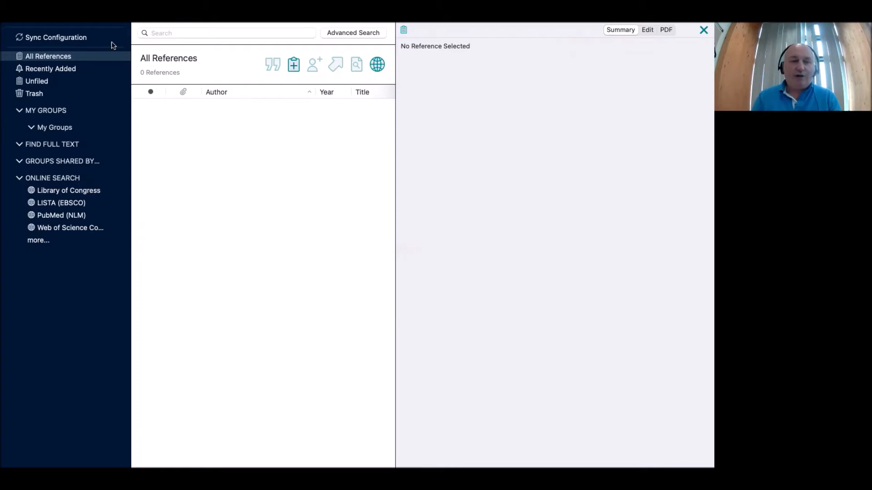
# Take the library window out of full screen and examine the new library's .enl file and .Data folder on the desktop
pyautogui.moveTo(8, 26)
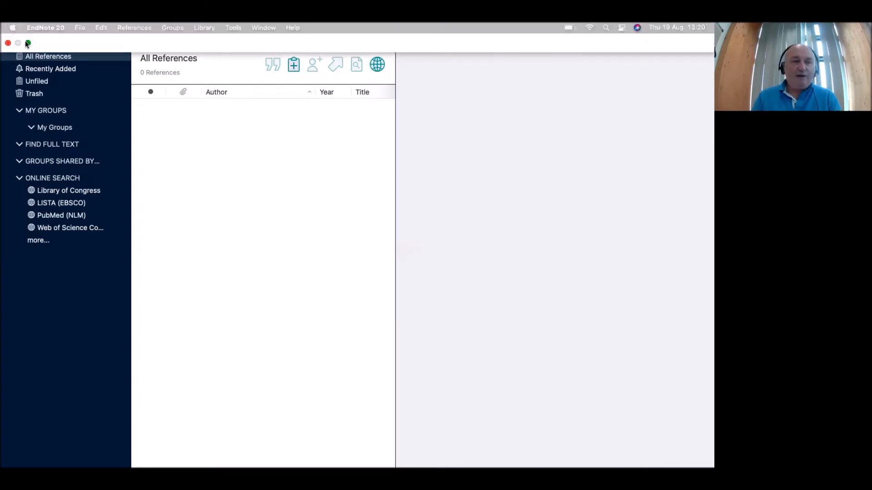
pyautogui.click(27, 43)
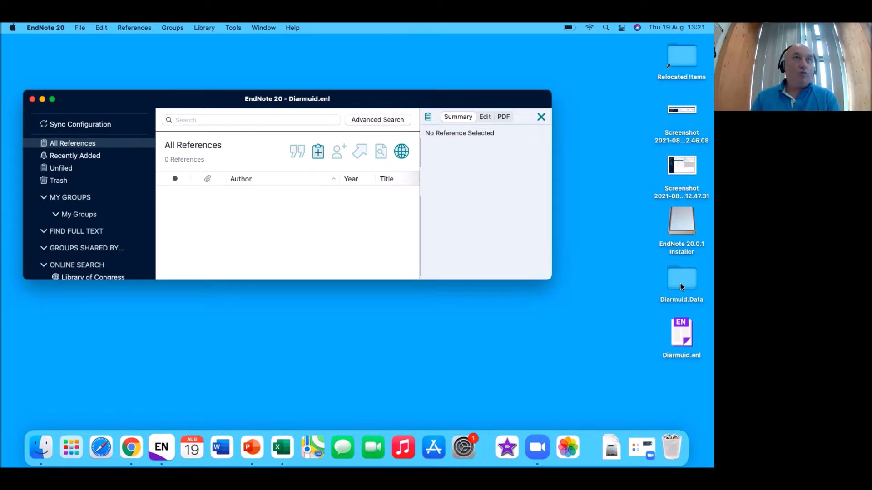
pyautogui.moveTo(656, 256); pyautogui.dragTo(699, 341)
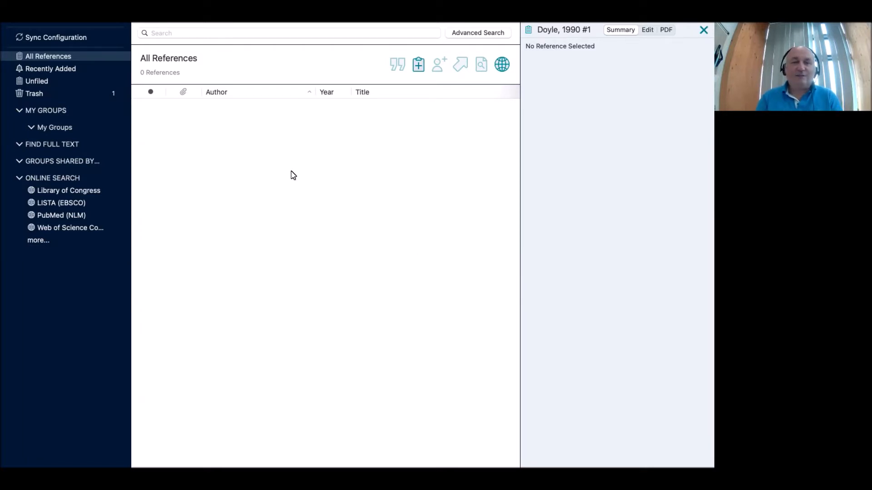
# Create a new reference in the library and set its reference type to Book
pyautogui.moveTo(164, 23)
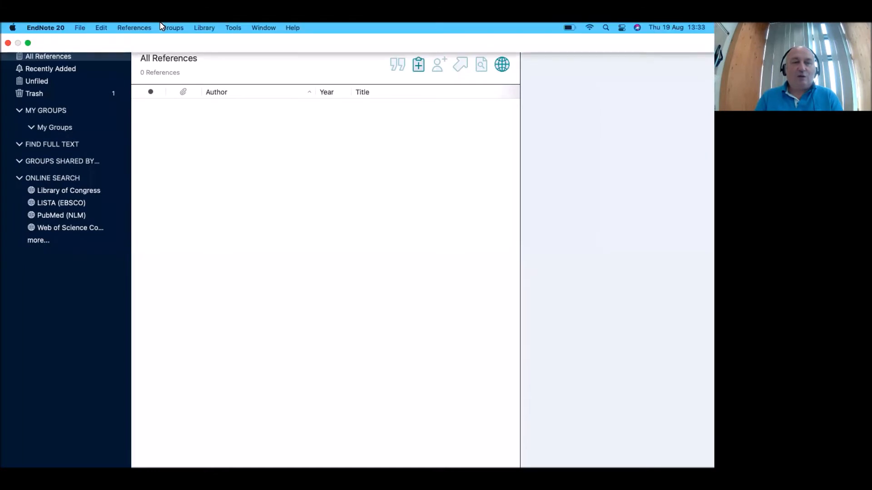
pyautogui.click(134, 28)
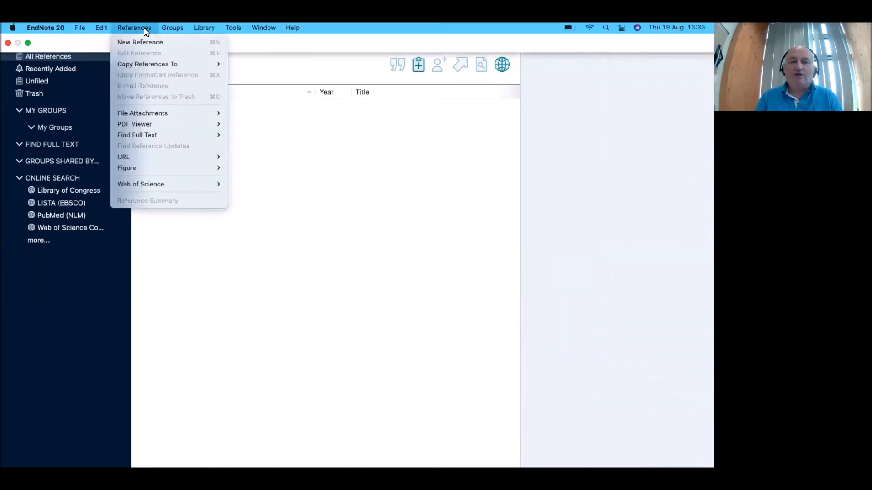
pyautogui.click(146, 42)
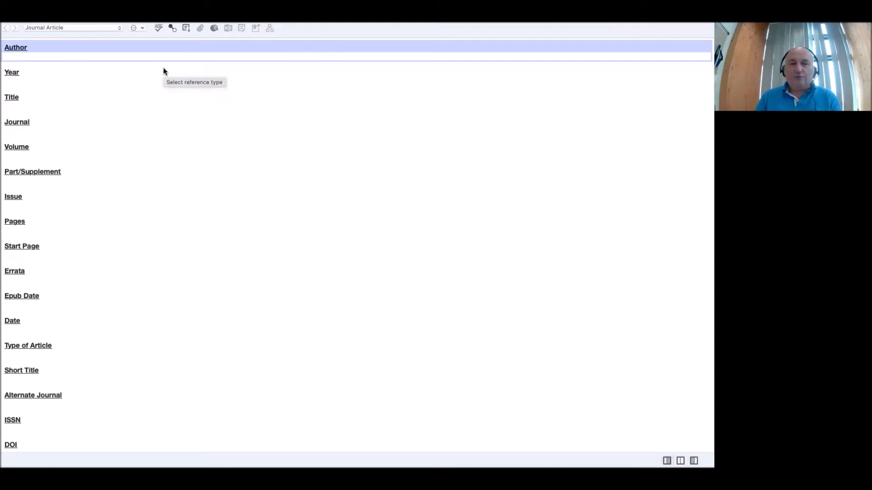
pyautogui.click(121, 30)
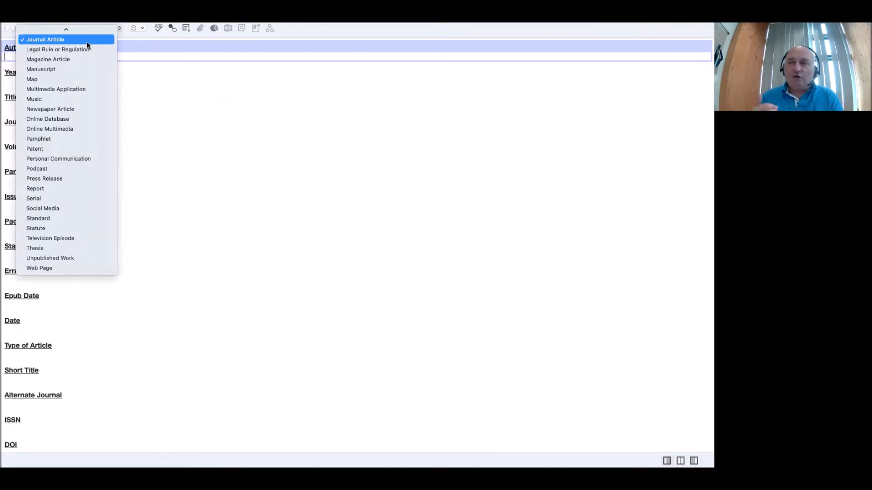
pyautogui.scroll(5, 78, 70)
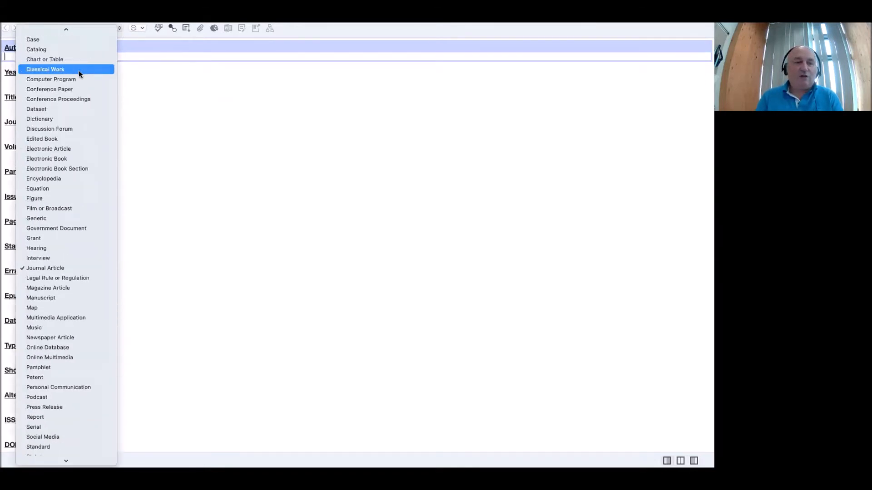
pyautogui.scroll(5, 66, 116)
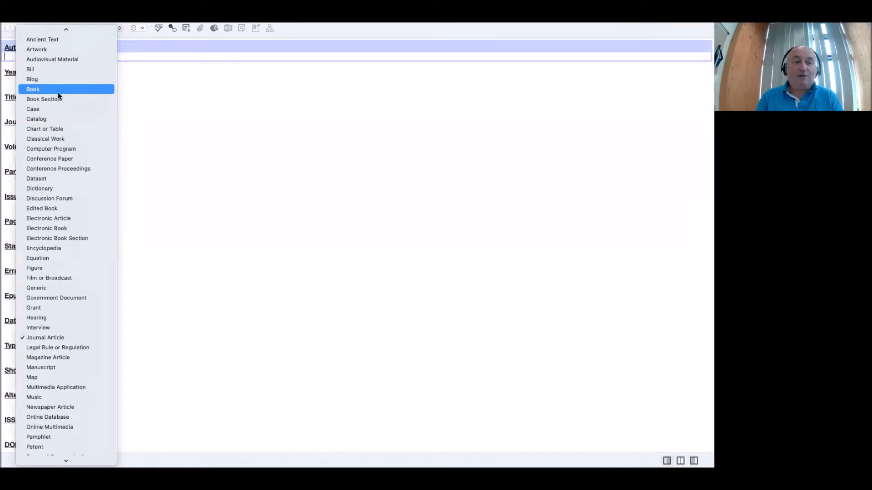
pyautogui.click(58, 91)
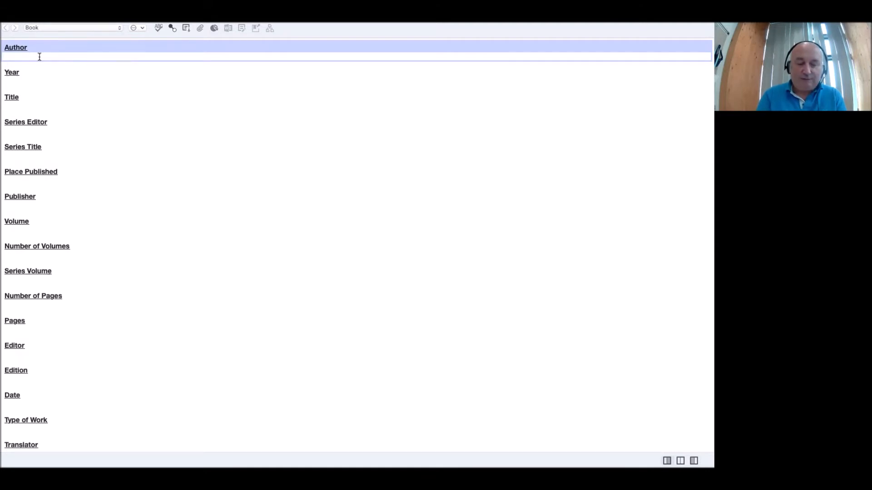
pyautogui.write('Roddy')
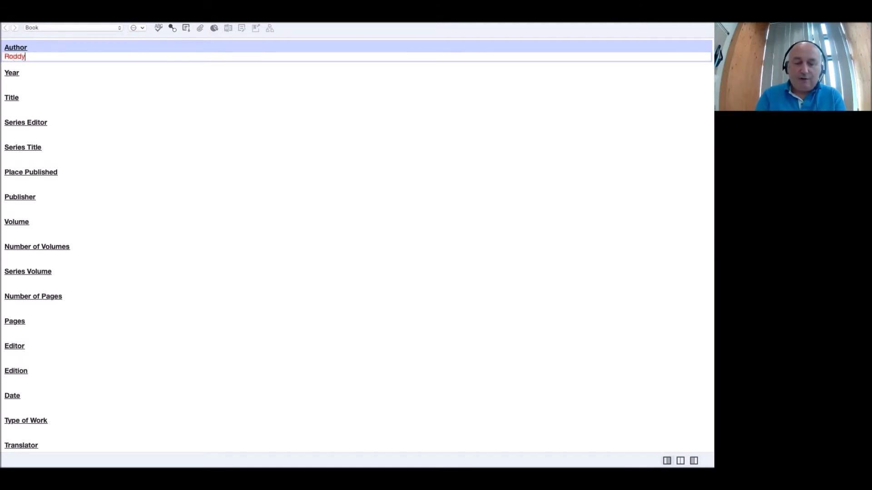
pyautogui.write(' Doyle')
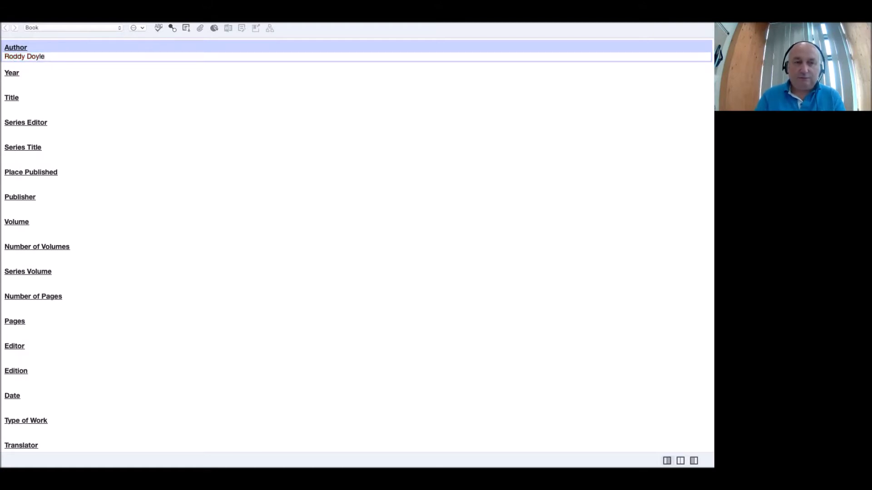
pyautogui.press('BackSpace')
pyautogui.press('BackSpace')
pyautogui.press('BackSpace')
pyautogui.press('BackSpace')
pyautogui.press('BackSpace')
pyautogui.press('BackSpace')
pyautogui.press('BackSpace')
pyautogui.press('BackSpace')
pyautogui.press('BackSpace')
pyautogui.press('BackSpace')
pyautogui.press('BackSpace')
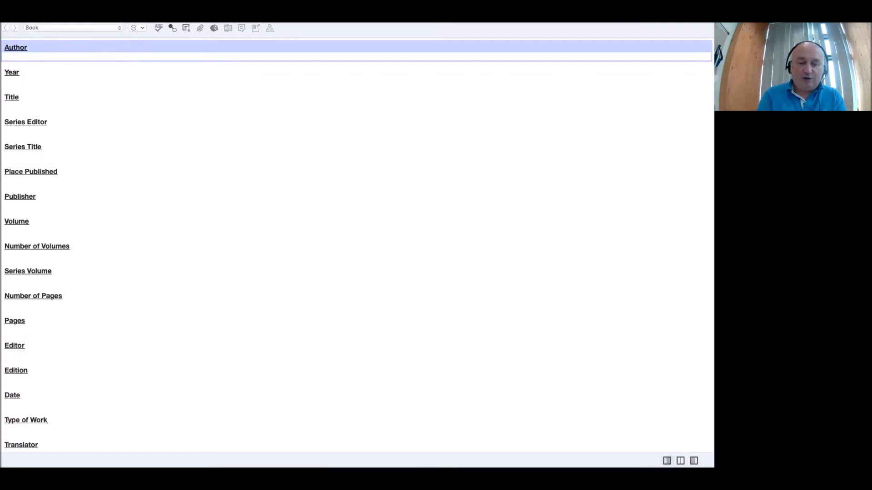
# Enter "Doyle, Roddy" as the book's author, surname first
pyautogui.write('Doyle, Roddy')
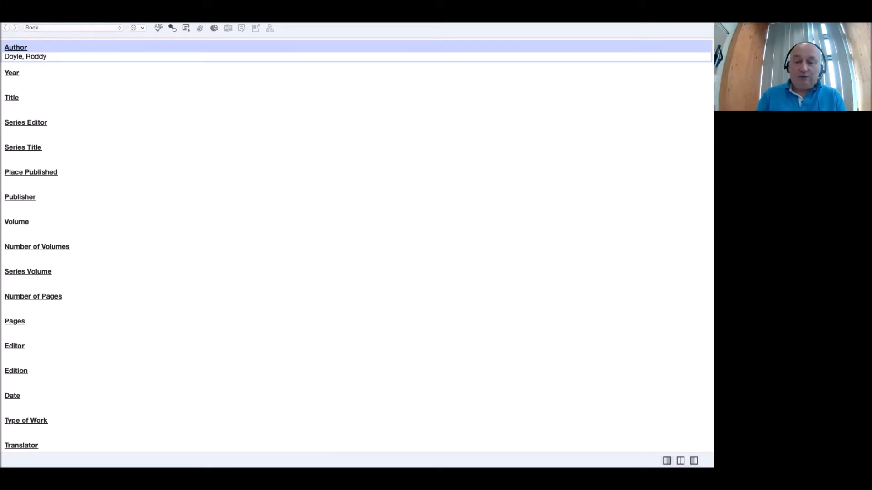
# Add the corporate author "University College Dublin," with a trailing comma on a second line of the Author field
pyautogui.press('Return')
pyautogui.write('Uniersity')
pyautogui.press('BackSpace')
pyautogui.press('BackSpace')
pyautogui.press('BackSpace')
pyautogui.press('BackSpace')
pyautogui.press('BackSpace')
pyautogui.press('BackSpace')
pyautogui.press('BackSpace')
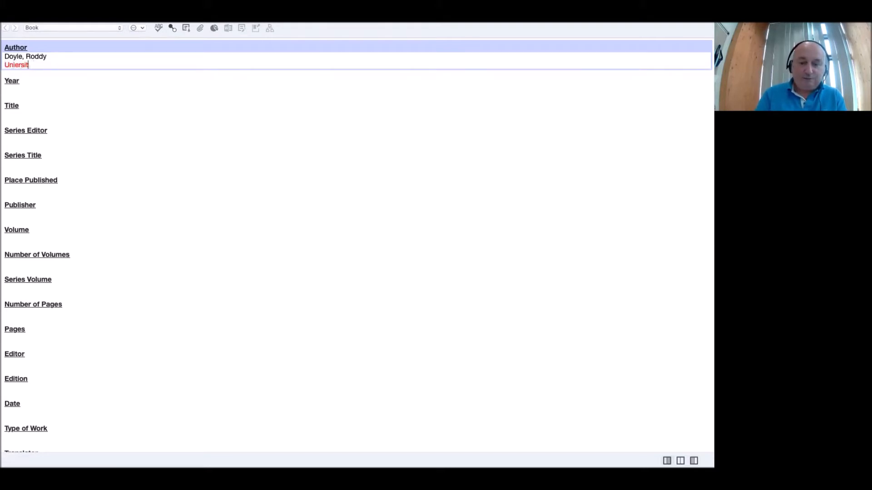
pyautogui.write('v')
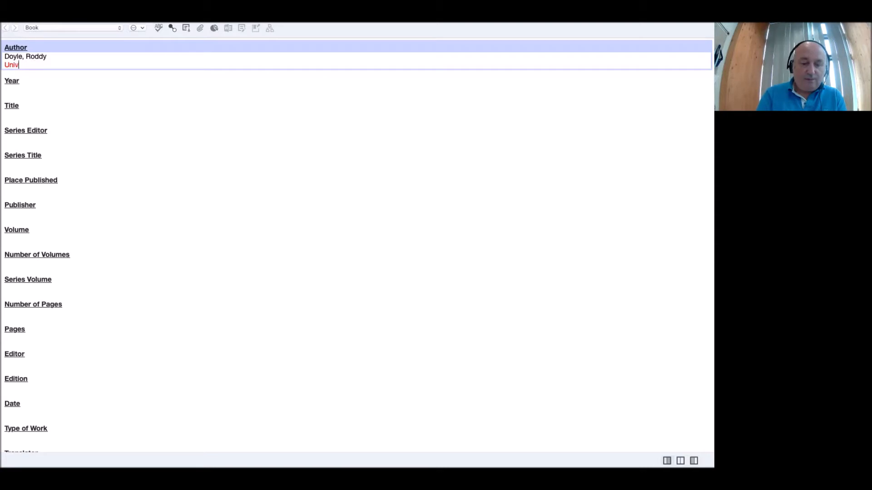
pyautogui.write('ersity College Dubki')
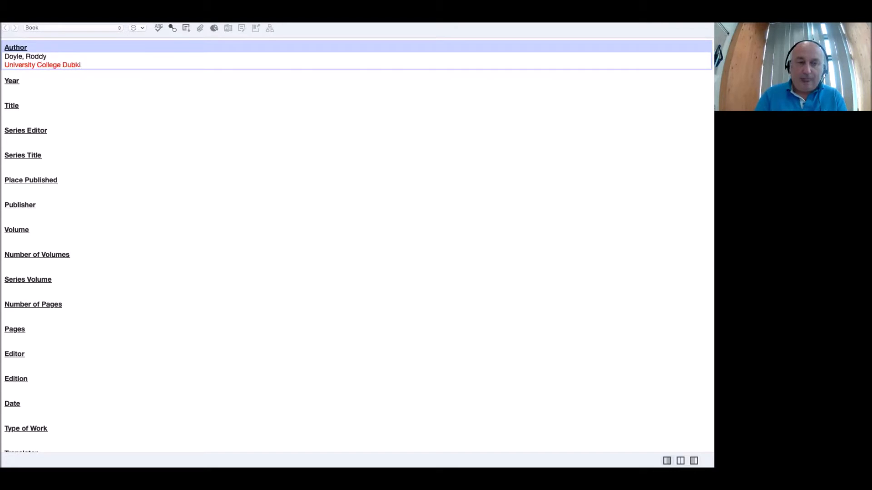
pyautogui.press('BackSpace')
pyautogui.press('BackSpace')
pyautogui.write('lin.')
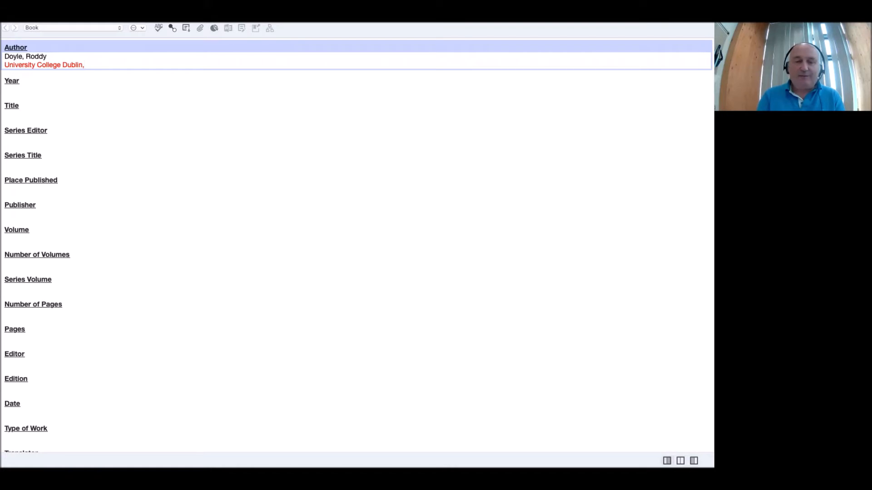
# Remove the University College Dublin line from the Author field, leaving no empty line below the first author
pyautogui.press('BackSpace')
pyautogui.press('BackSpace')
pyautogui.press('BackSpace')
pyautogui.press('BackSpace')
pyautogui.press('BackSpace')
pyautogui.press('BackSpace')
pyautogui.press('BackSpace')
pyautogui.press('BackSpace')
pyautogui.press('BackSpace')
pyautogui.press('BackSpace')
pyautogui.press('BackSpace')
pyautogui.press('BackSpace')
pyautogui.press('BackSpace')
pyautogui.press('BackSpace')
pyautogui.press('BackSpace')
pyautogui.press('BackSpace')
pyautogui.press('BackSpace')
pyautogui.press('BackSpace')
pyautogui.press('BackSpace')
pyautogui.press('BackSpace')
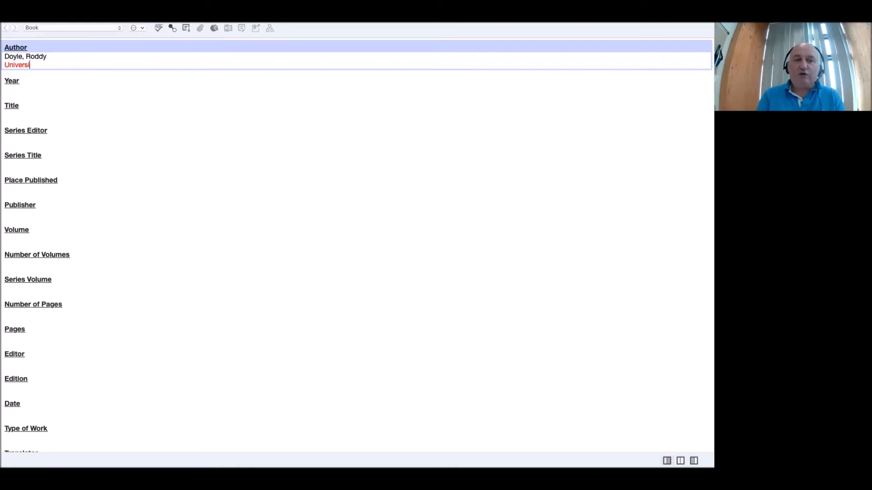
pyautogui.press('BackSpace')
pyautogui.press('BackSpace')
pyautogui.press('BackSpace')
pyautogui.press('BackSpace')
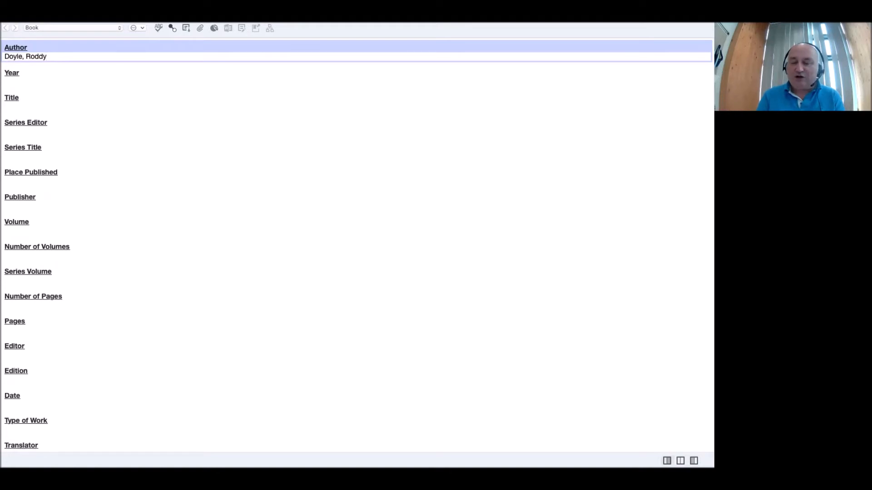
pyautogui.press('Return')
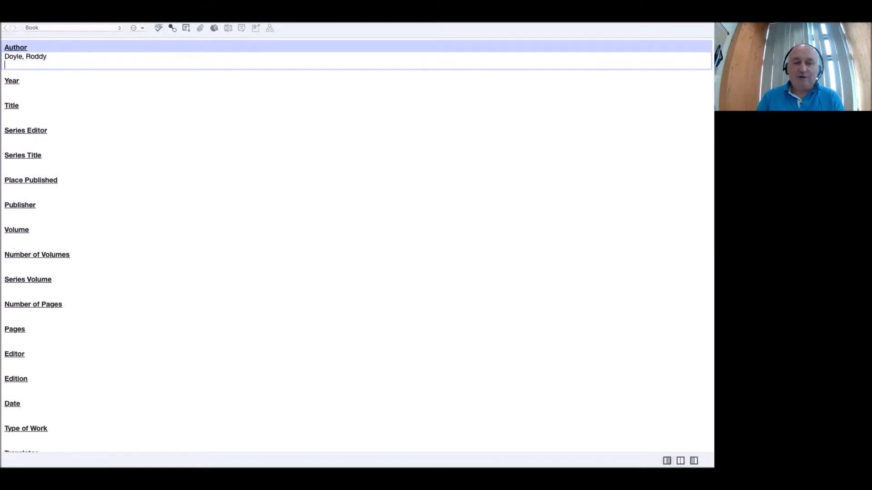
pyautogui.press('BackSpace')
# Set the book's year to 1990 and its title to "The Snapper"
pyautogui.click(20, 82)
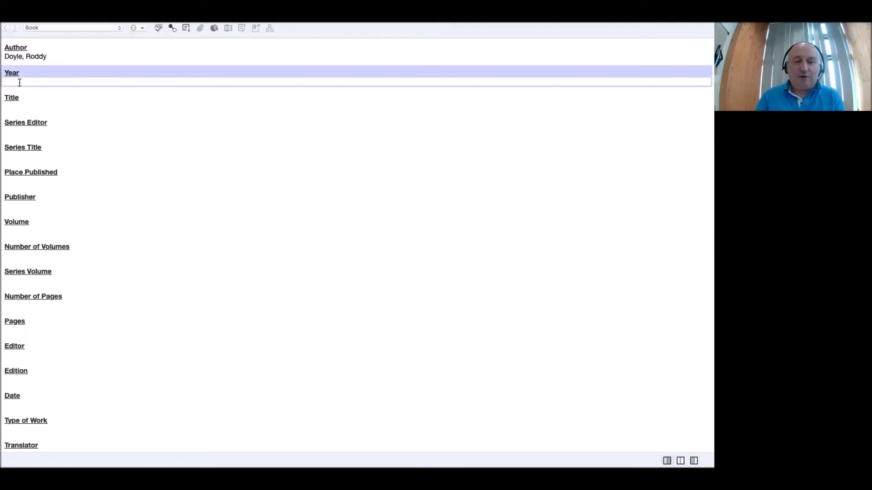
pyautogui.write('1990')
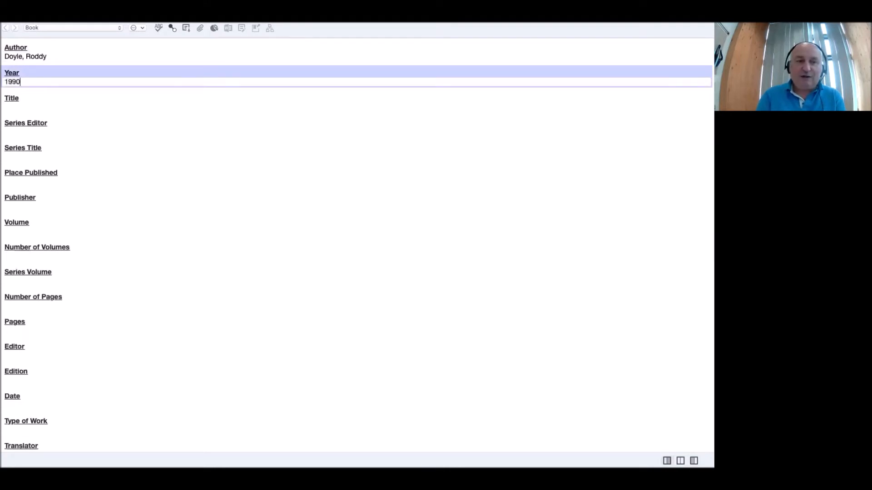
pyautogui.click(16, 111)
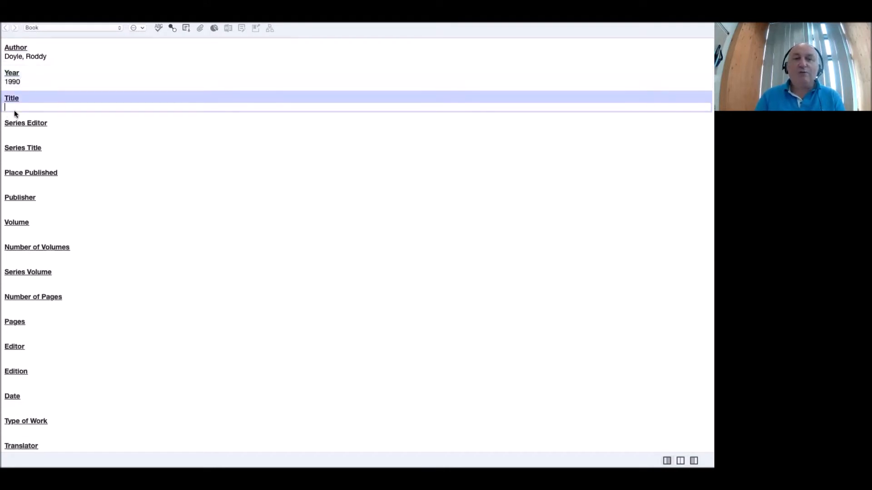
pyautogui.write('The ')
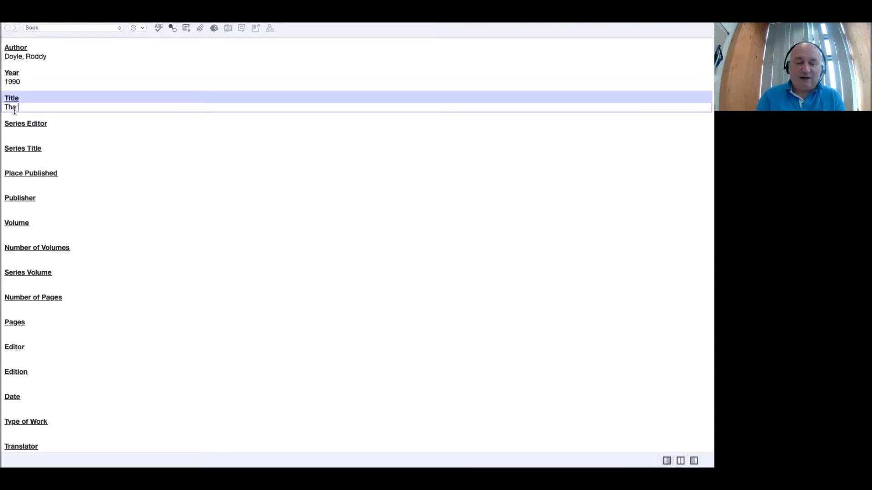
pyautogui.write('Snapper')
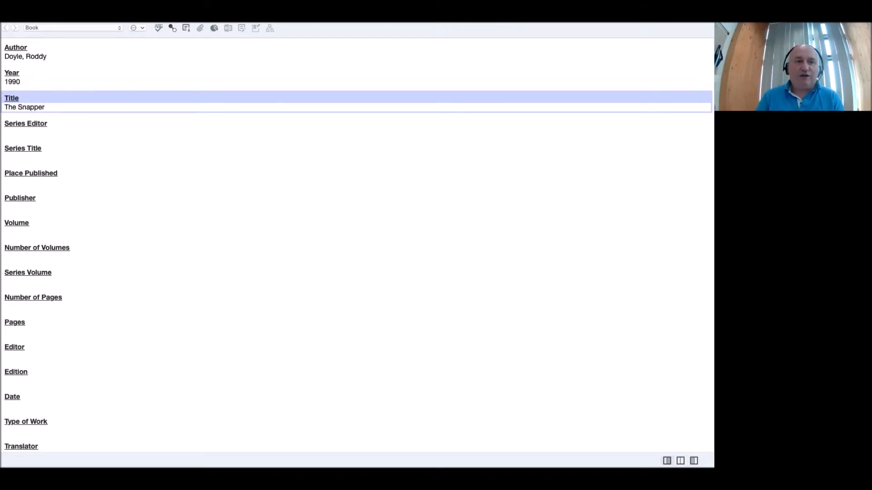
# Set the book's place published to London and its publisher to "Secker & Warburg"
pyautogui.click(29, 182)
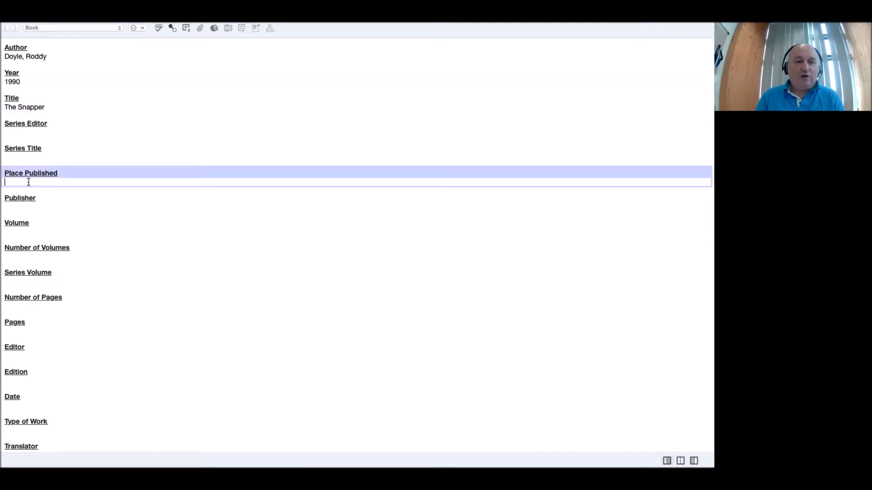
pyautogui.write('London')
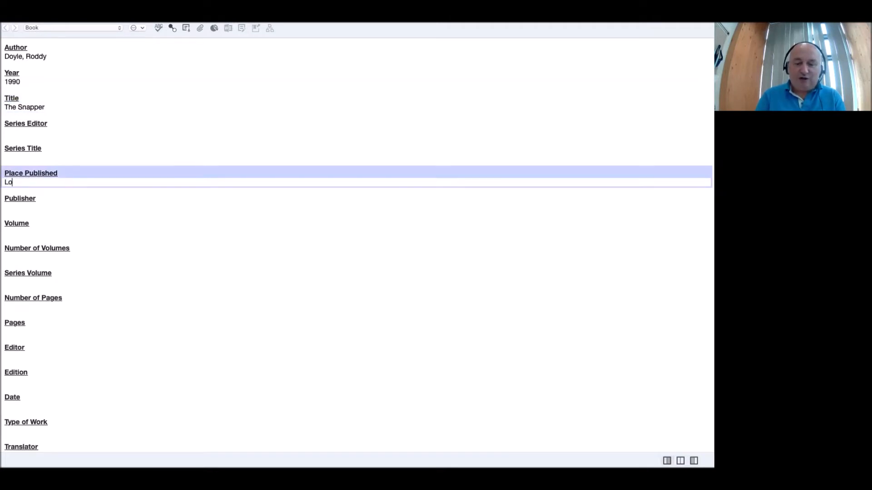
pyautogui.click(29, 227)
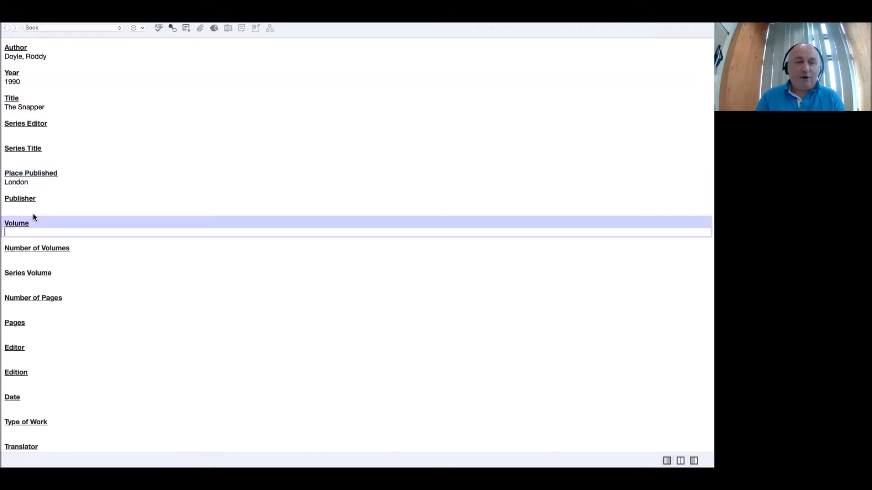
pyautogui.click(33, 207)
pyautogui.write('Se')
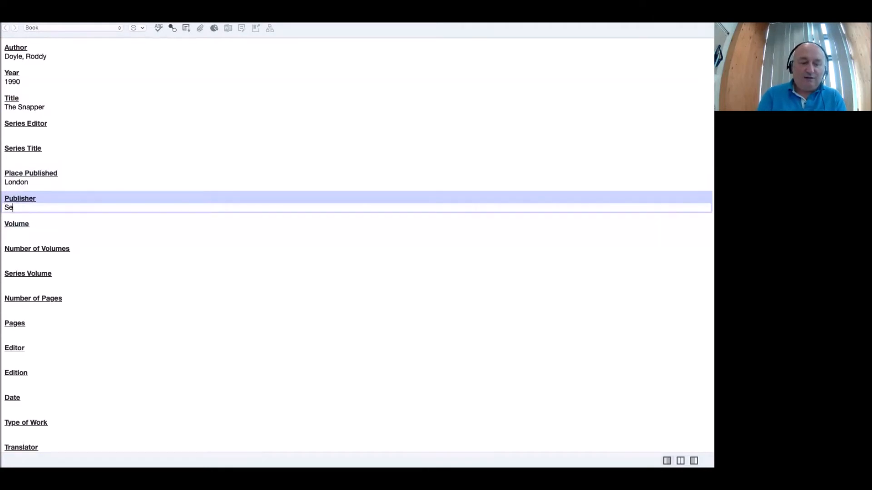
pyautogui.write('cker &')
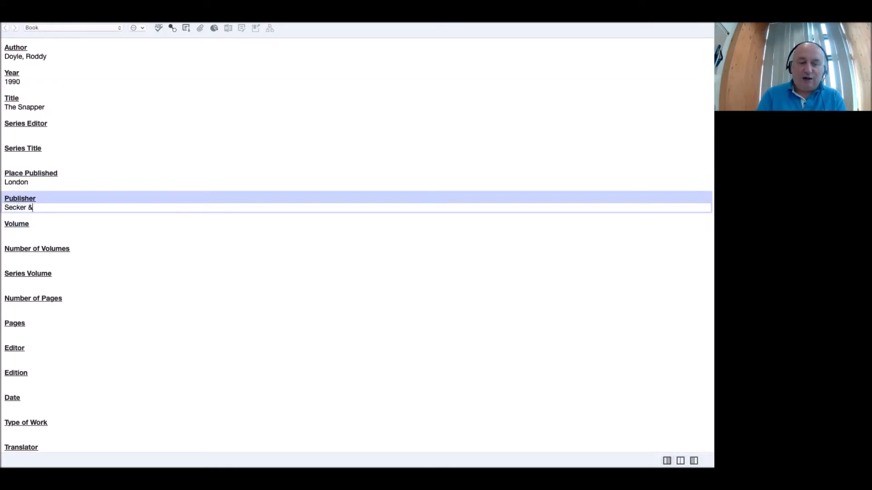
pyautogui.write(' Warburg')
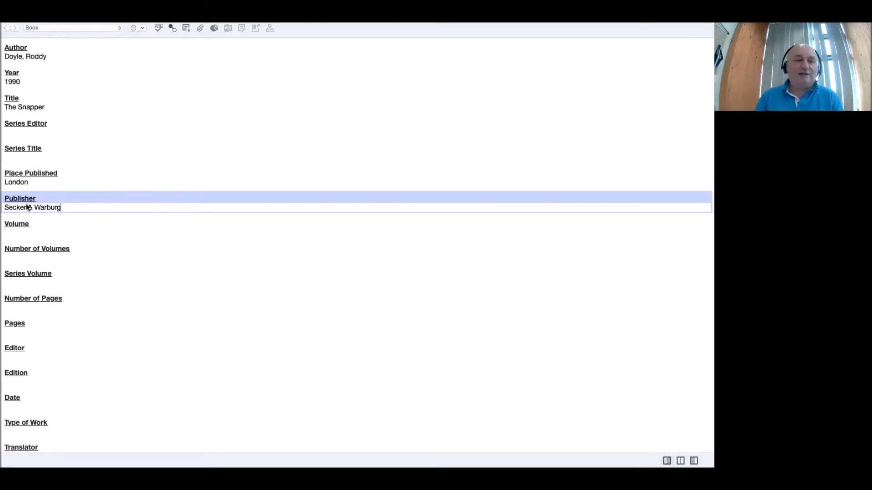
# Close the new book reference and save its changes to the library
pyautogui.moveTo(10, 24)
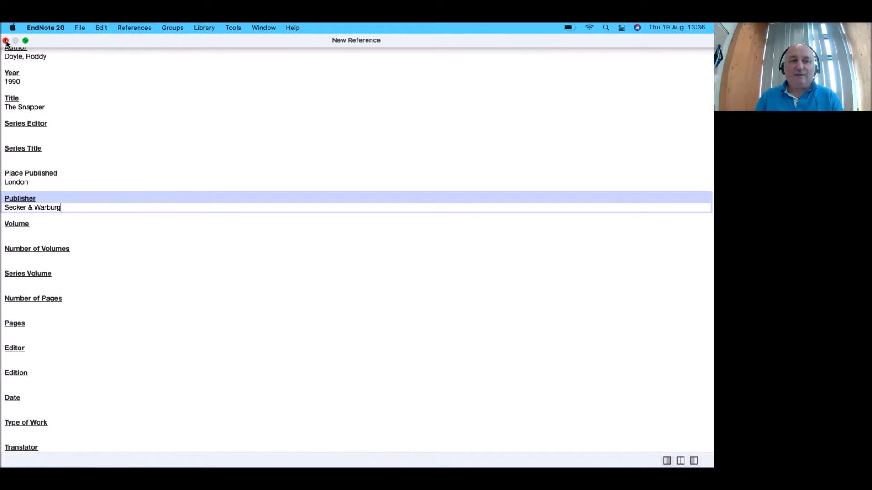
pyautogui.click(6, 41)
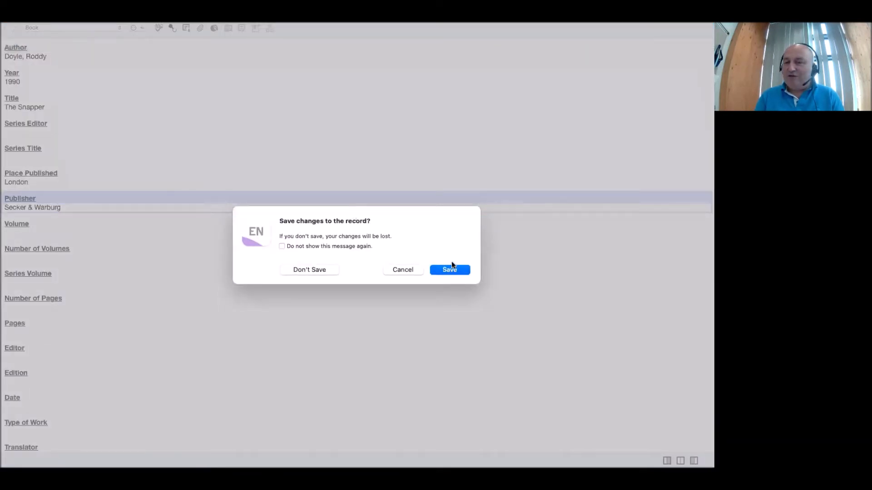
pyautogui.click(460, 270)
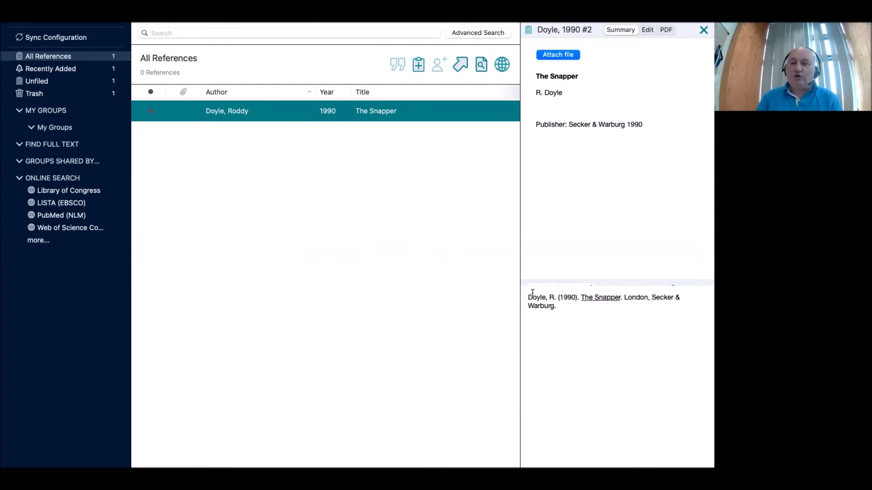
# Choose APA 6th from the full style list for the reference preview, and open The Snapper's record for editing
pyautogui.click(576, 285)
pyautogui.click(576, 286)
pyautogui.click(576, 286)
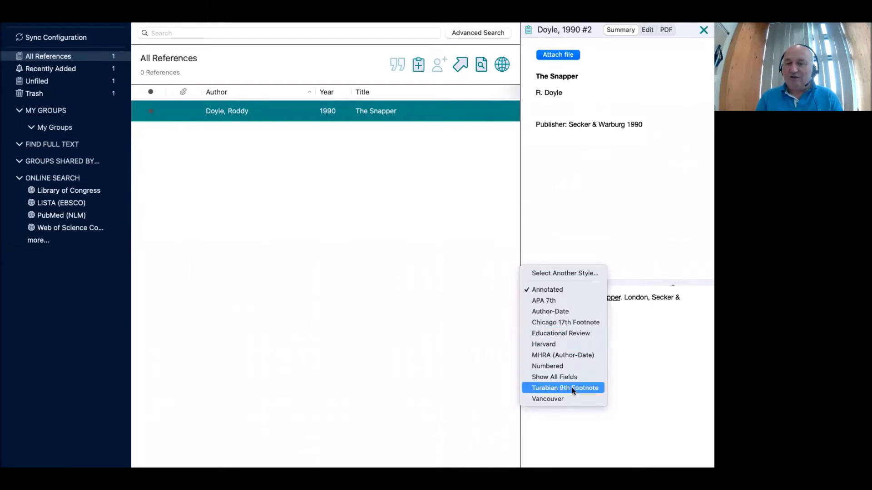
pyautogui.click(583, 278)
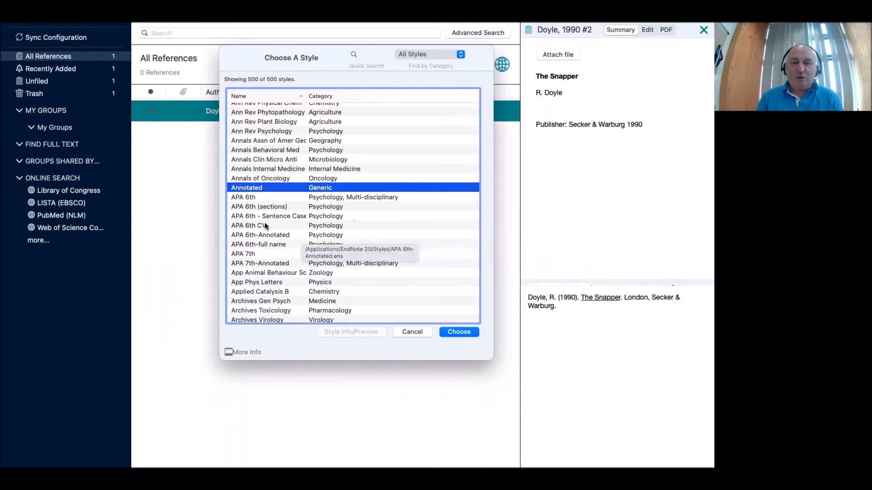
pyautogui.click(246, 198)
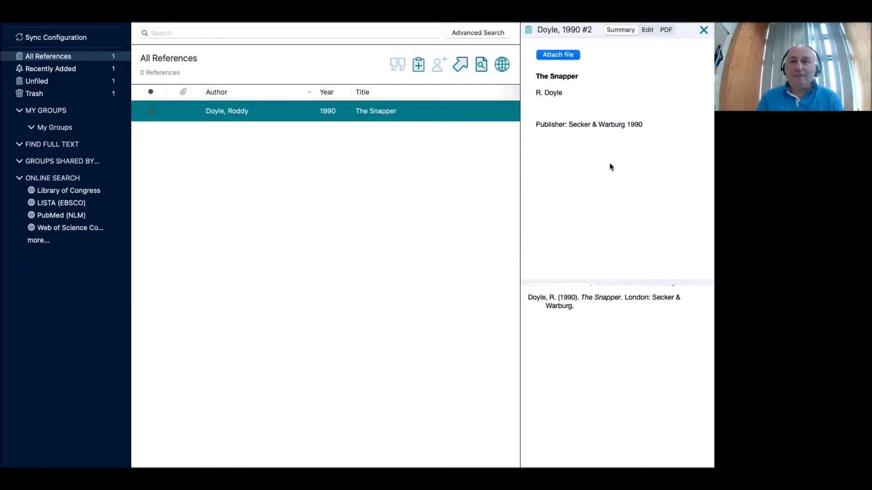
pyautogui.click(647, 30)
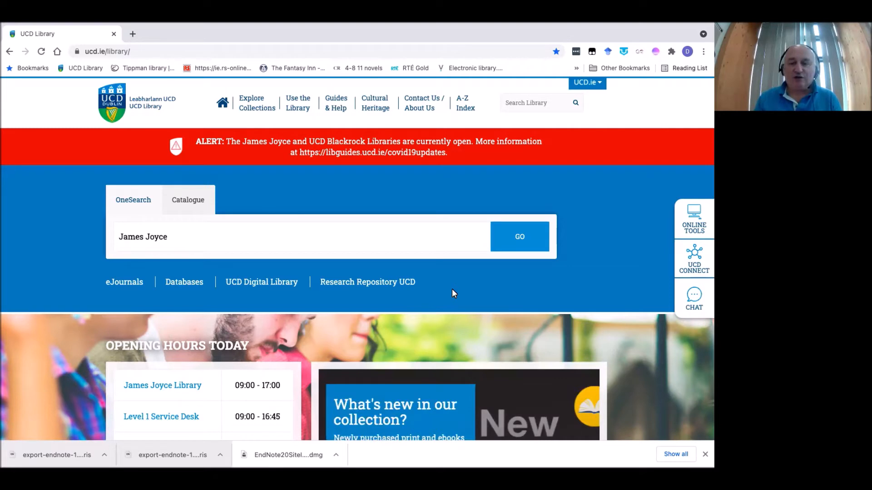
# In the browser, search UCD Library OneSearch for "James Joyce" and save the first three results
pyautogui.click(525, 236)
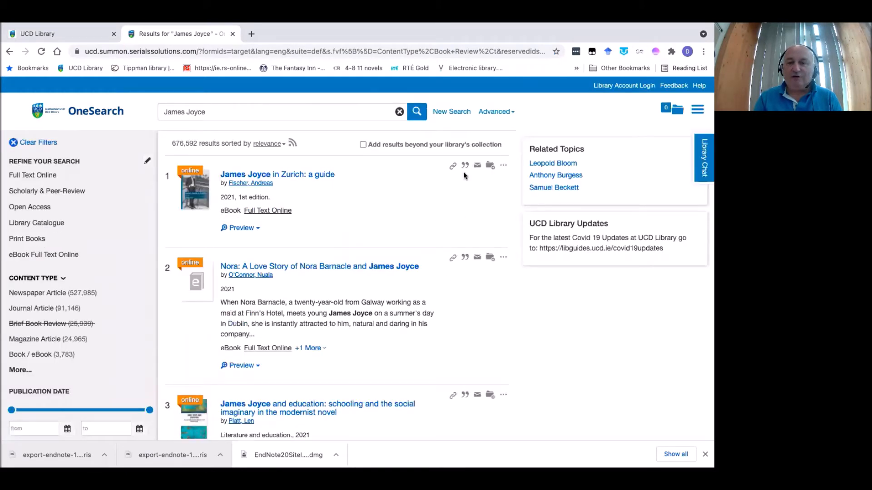
pyautogui.click(490, 167)
pyautogui.click(491, 258)
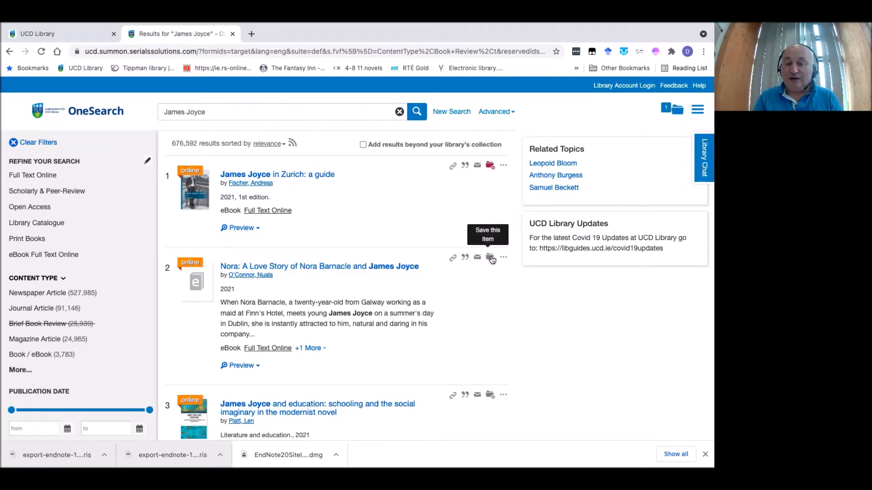
pyautogui.click(490, 395)
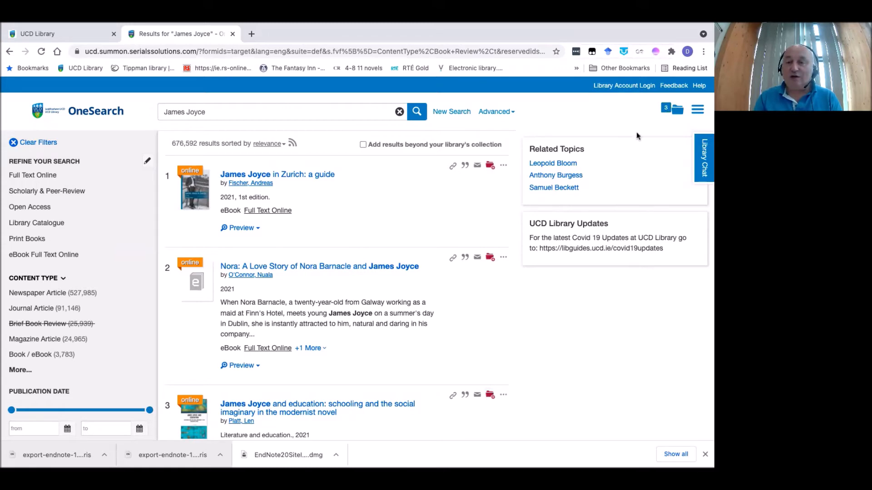
# Export the three saved OneSearch items in EndNote format, open the downloaded .ris file to import them, and switch to EndNote
pyautogui.click(676, 113)
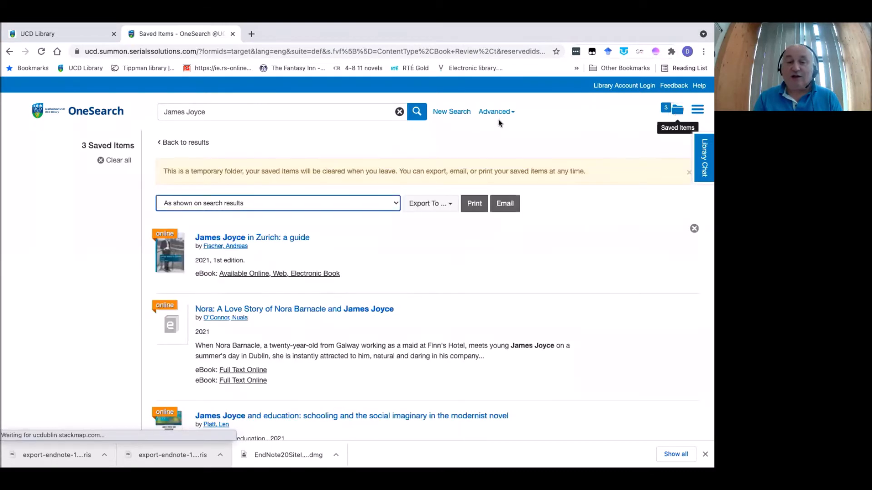
pyautogui.scroll(-1, 385, 251)
pyautogui.scroll(-1, 385, 251)
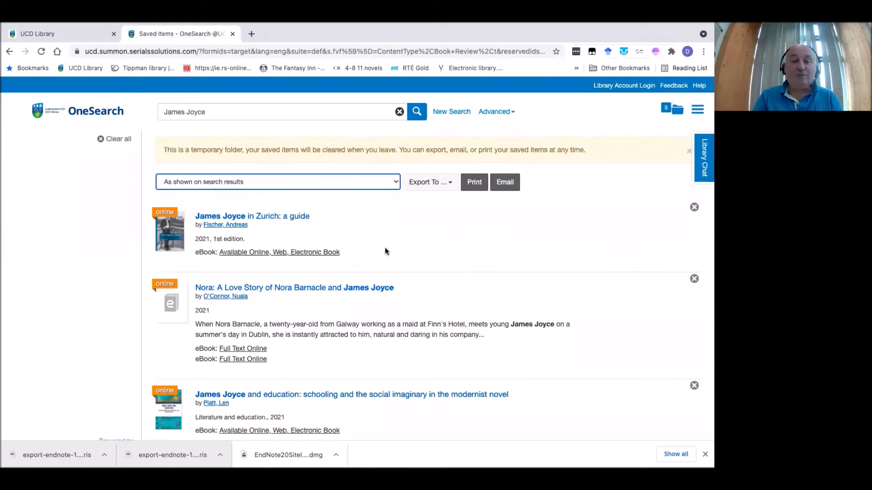
pyautogui.click(452, 185)
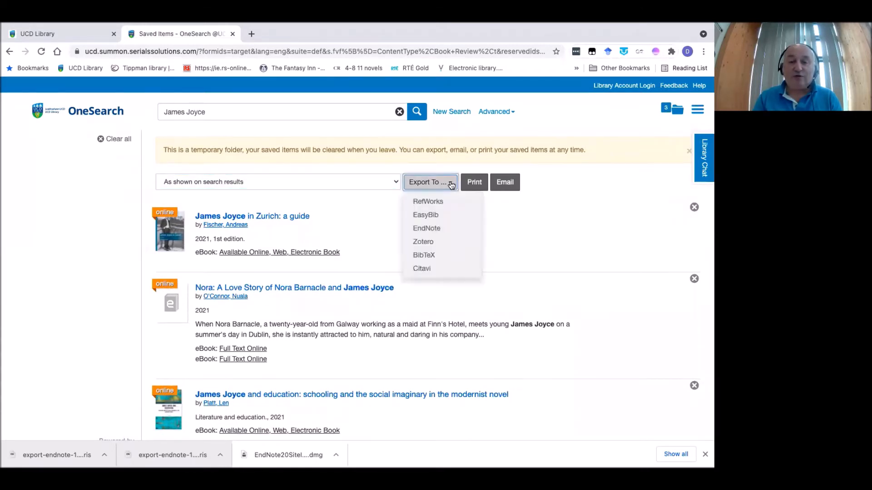
pyautogui.click(434, 230)
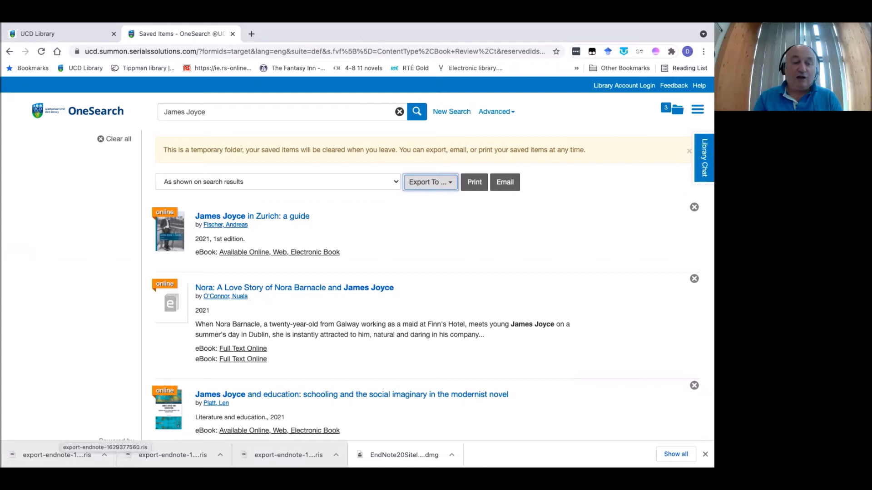
pyautogui.click(56, 456)
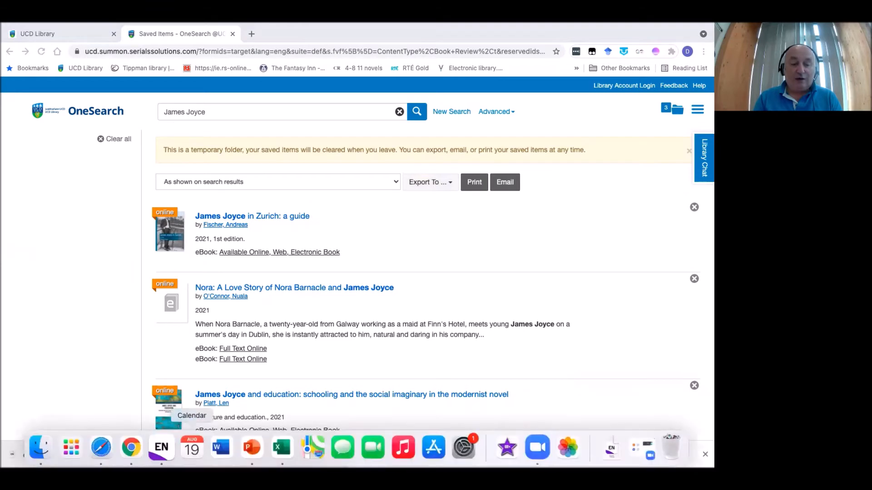
pyautogui.click(166, 450)
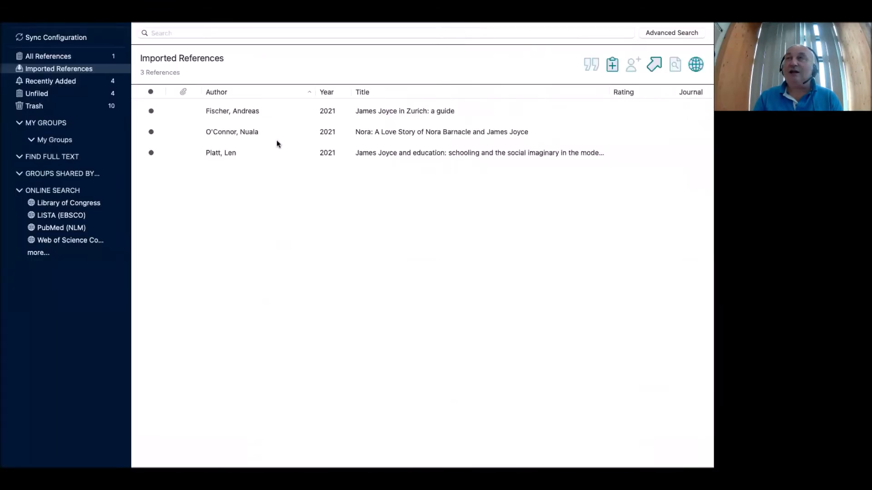
# Examine the imported reference "James Joyce in Zurich: a guide", including its formatted APA 6th citation, its editable fields and its PDF view
pyautogui.click(243, 114)
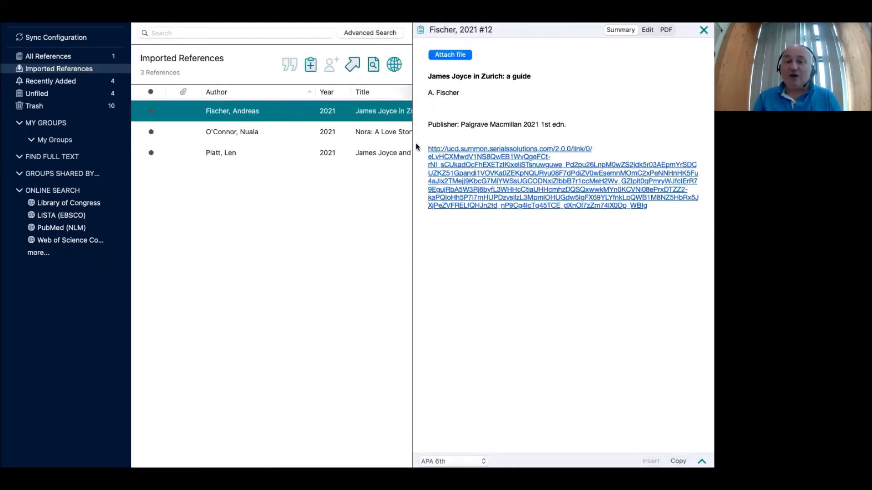
pyautogui.moveTo(412, 143); pyautogui.dragTo(516, 141)
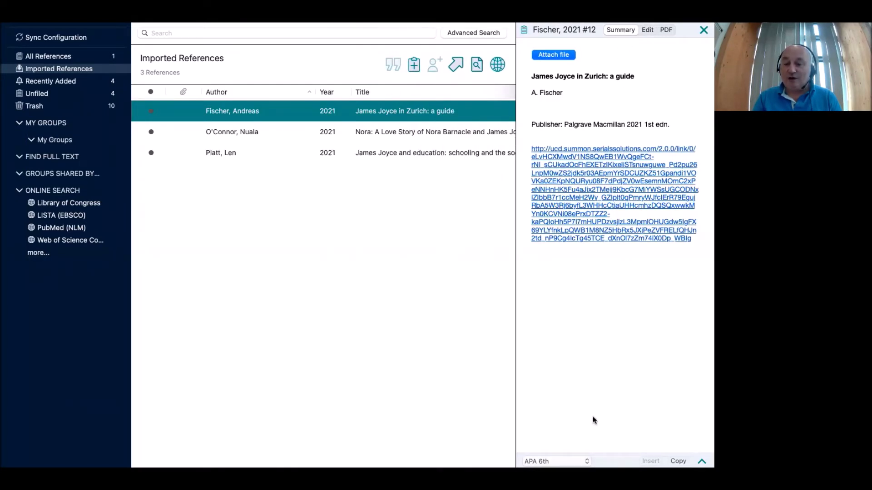
pyautogui.moveTo(599, 452); pyautogui.dragTo(600, 352)
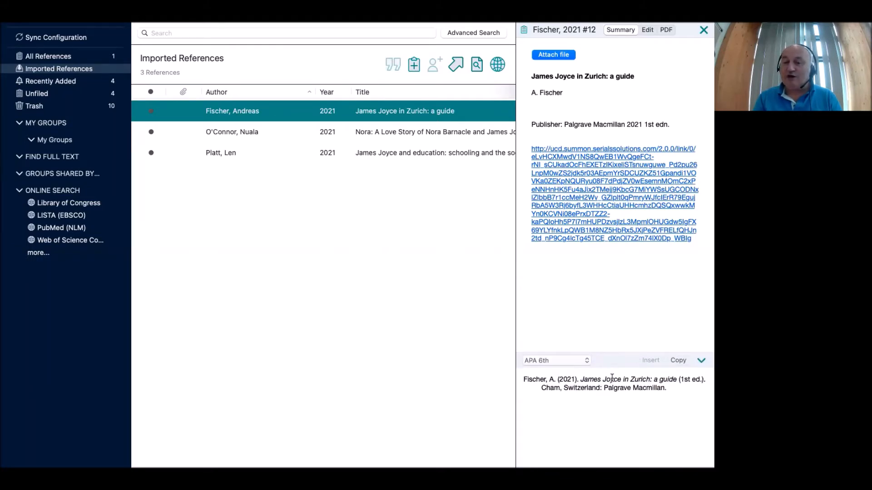
pyautogui.click(648, 31)
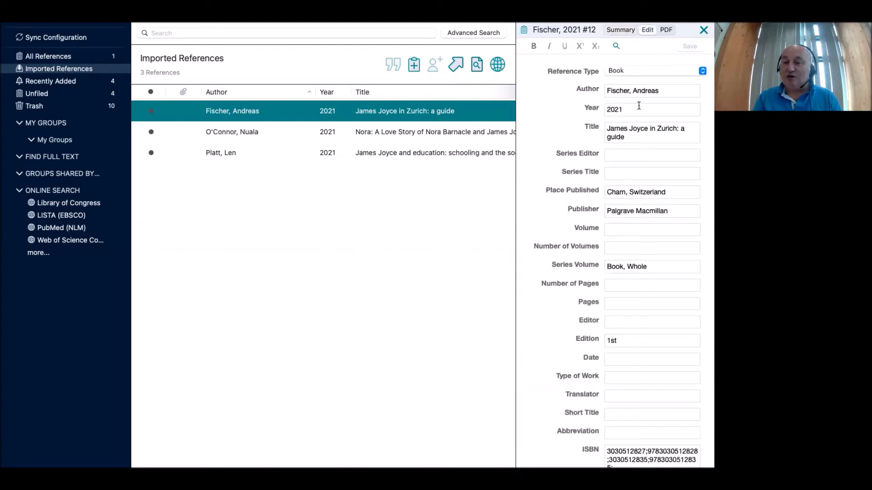
pyautogui.click(665, 30)
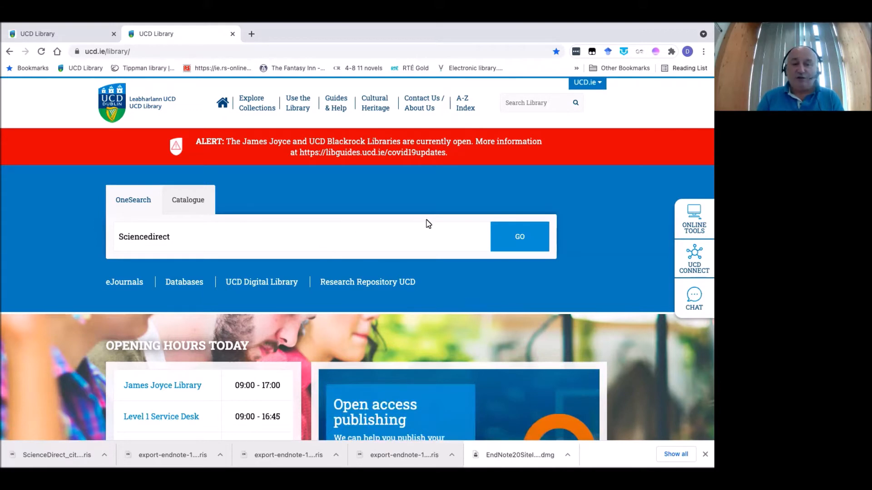
# In the browser, find ScienceDirect Journals by searching OneSearch for "Sciencedirect", and search that database for the keywords "james joyce"
pyautogui.click(524, 237)
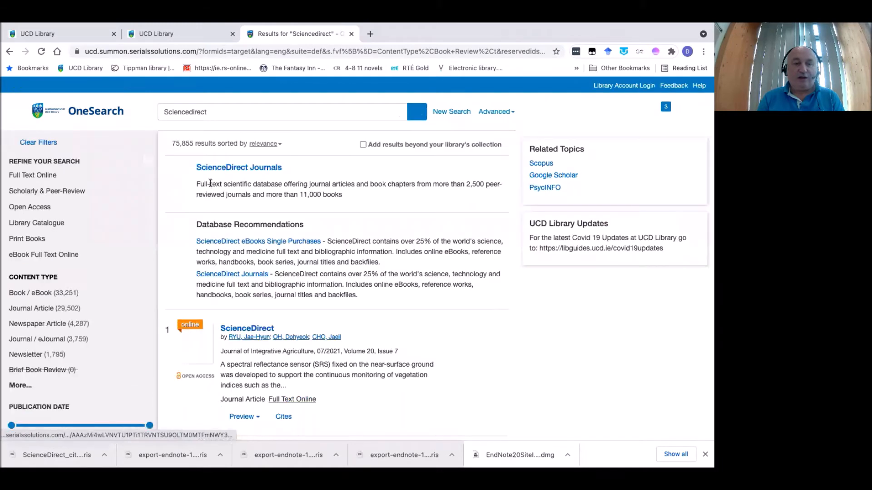
pyautogui.click(229, 169)
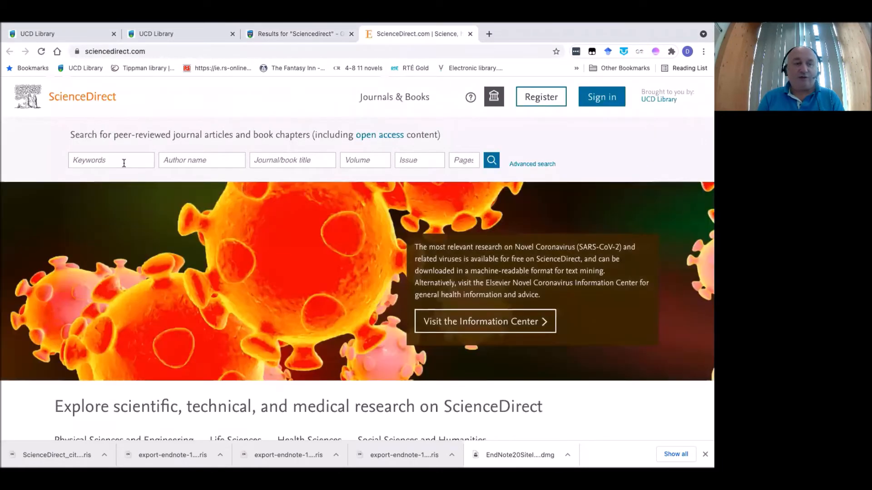
pyautogui.click(124, 163)
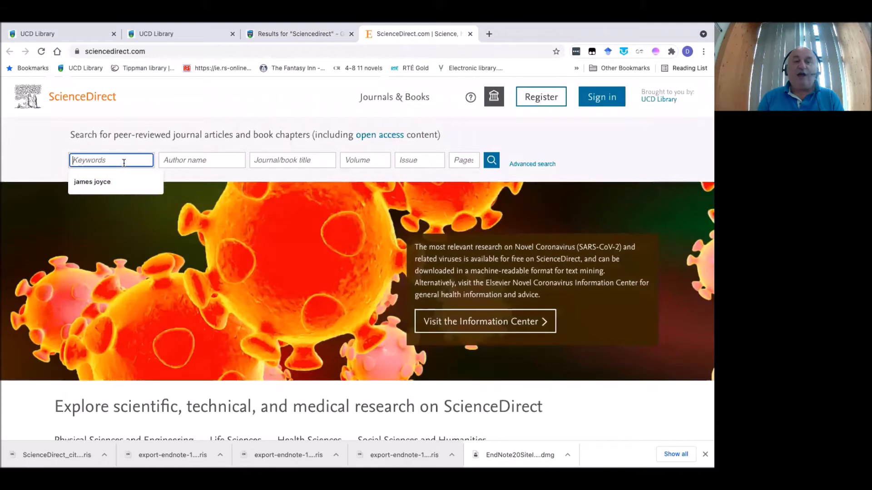
pyautogui.click(108, 182)
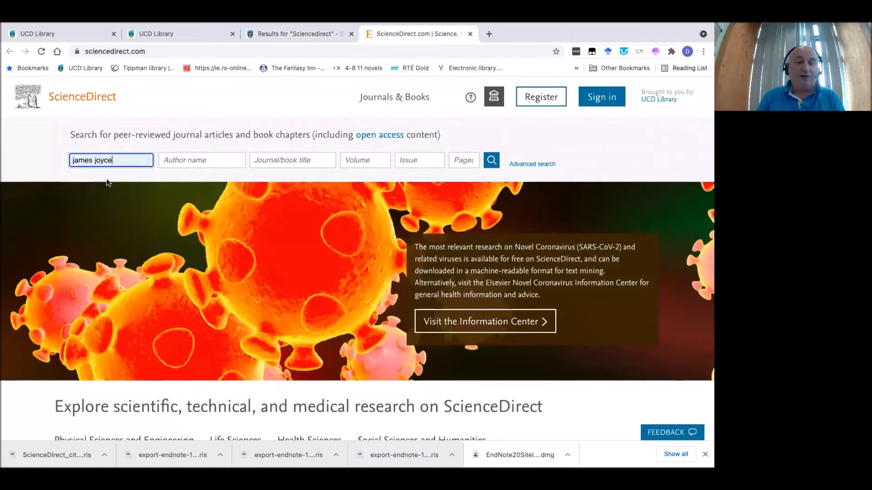
pyautogui.click(491, 161)
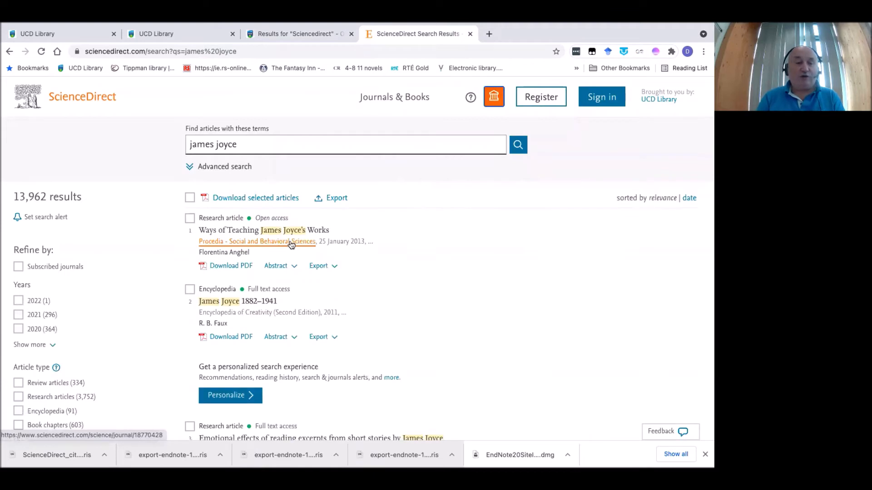
# Export the first three ScienceDirect results as RIS citations, open the downloaded file to import them, and switch to EndNote
pyautogui.click(190, 218)
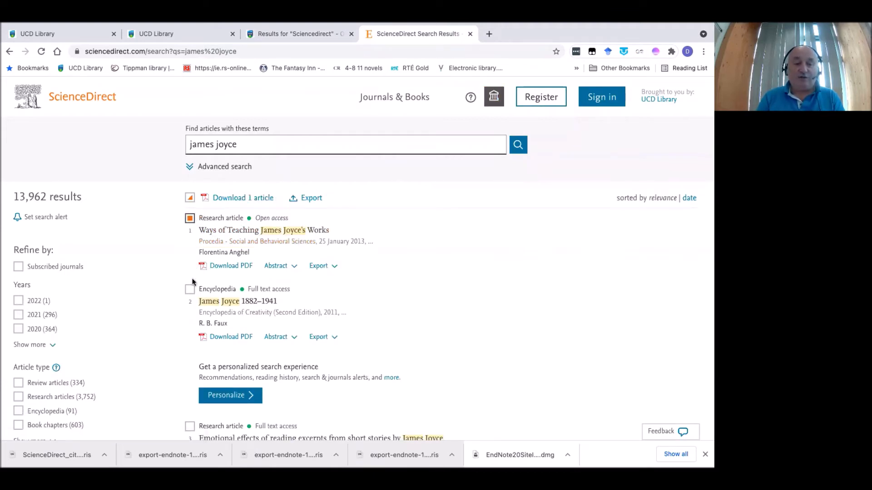
pyautogui.click(190, 289)
pyautogui.click(190, 427)
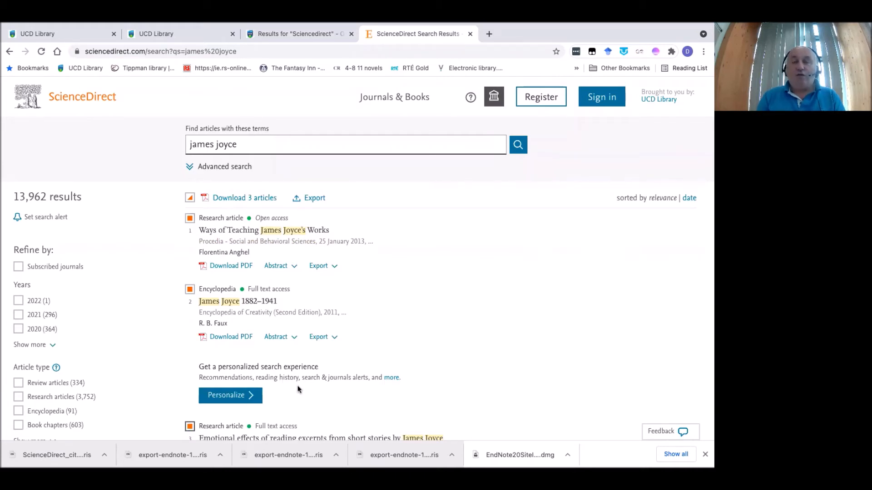
pyautogui.click(313, 200)
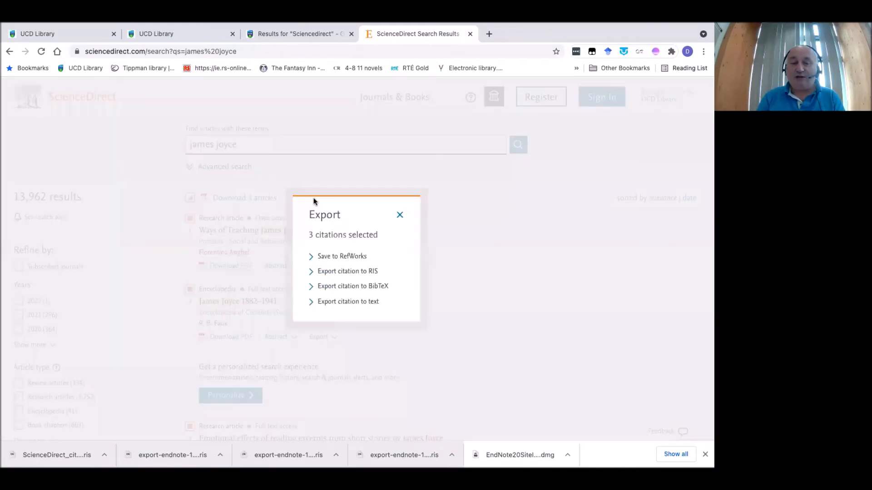
pyautogui.click(361, 272)
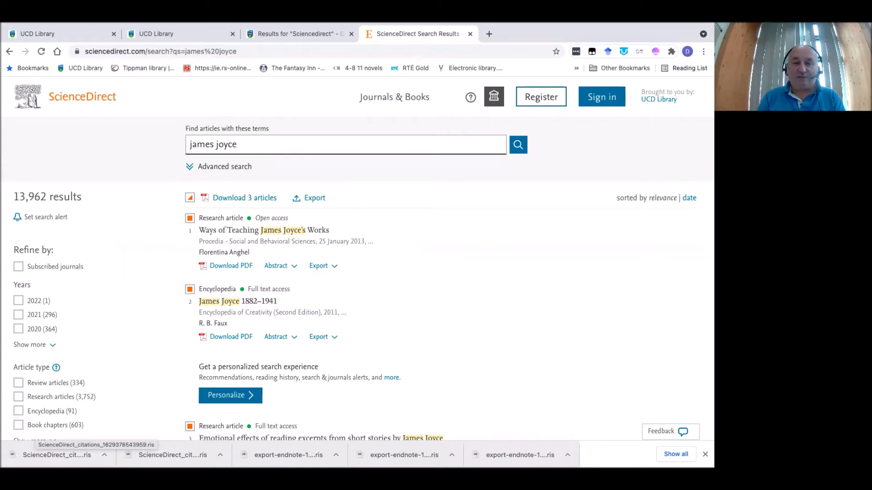
pyautogui.click(58, 454)
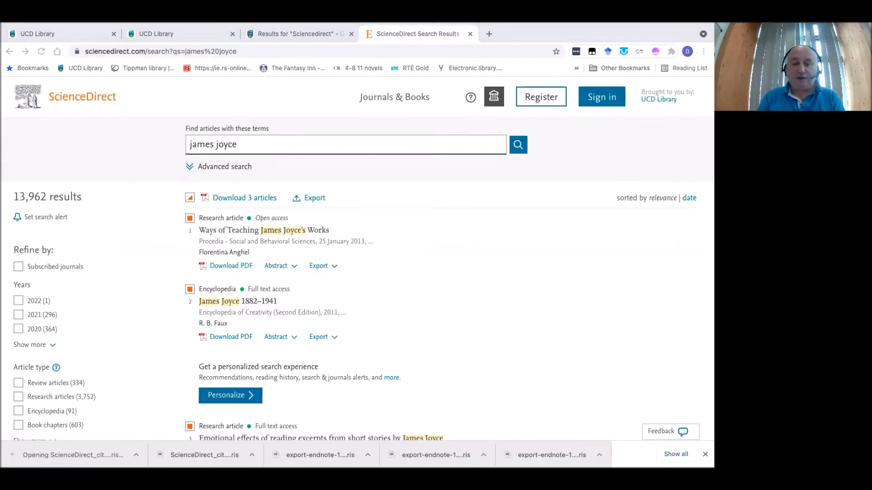
pyautogui.click(160, 449)
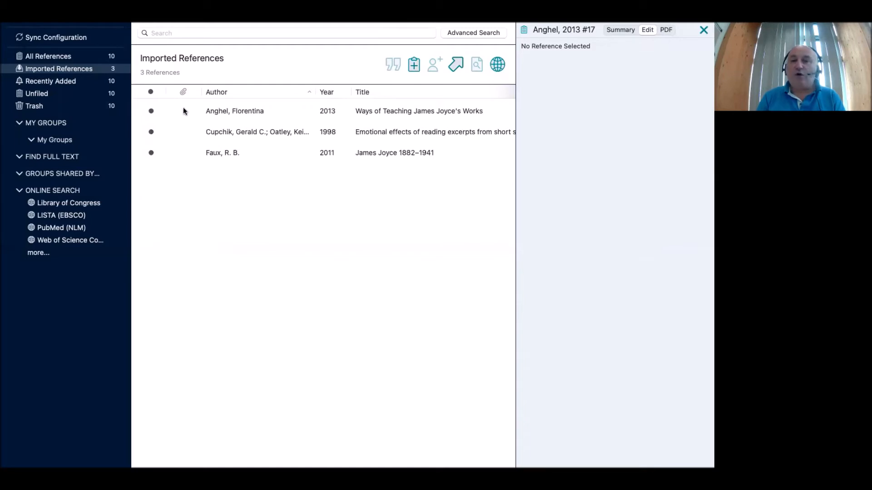
# Show all references and examine the summary and editable fields of "Emotional effects of reading excerpts from short stories by James Joyce"
pyautogui.click(46, 57)
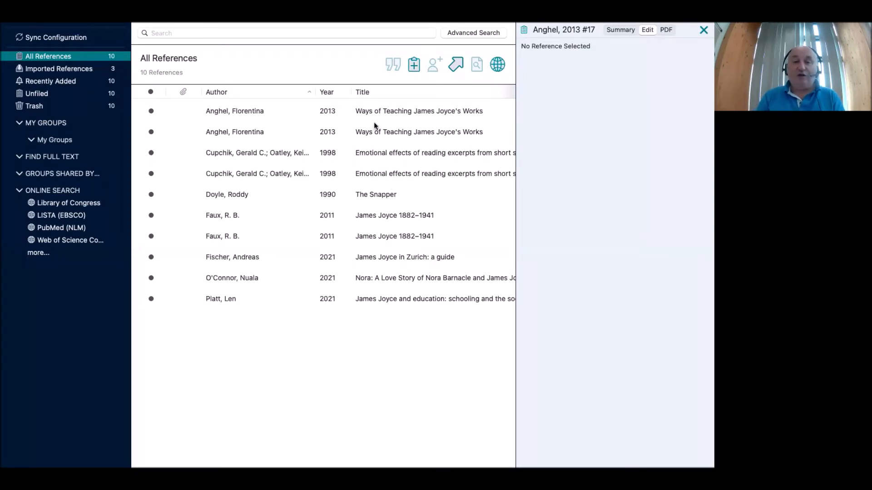
pyautogui.click(374, 153)
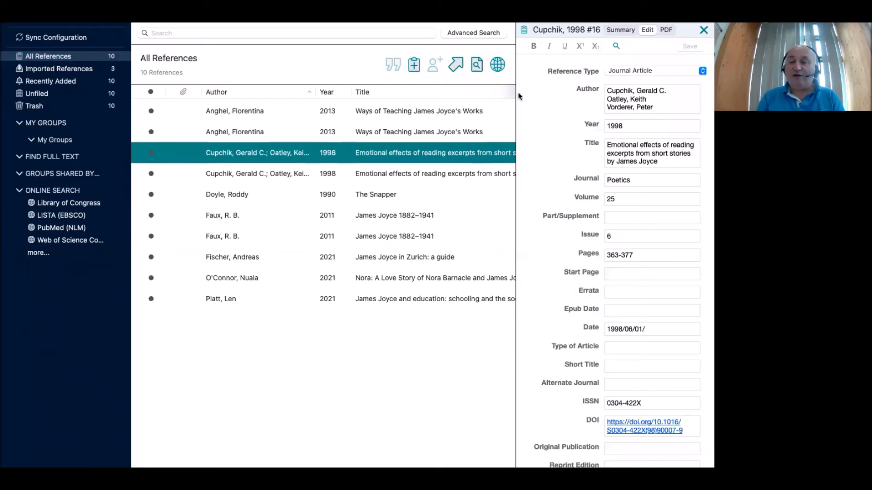
pyautogui.click(619, 30)
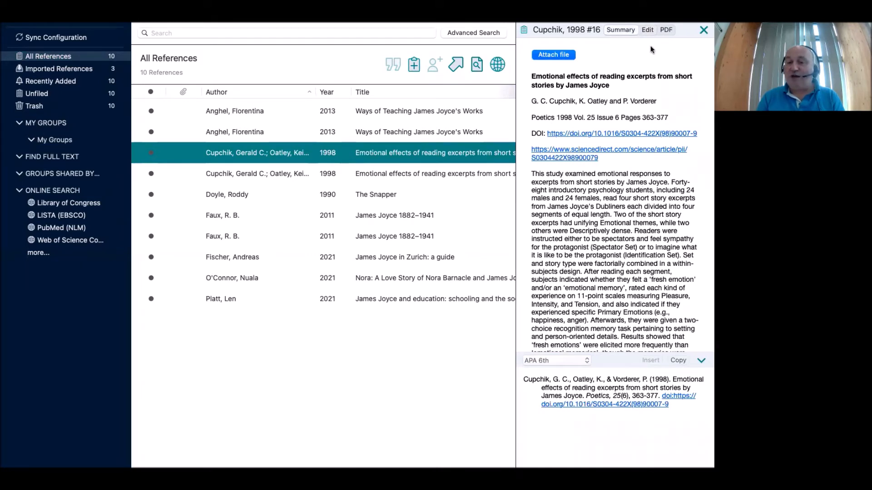
pyautogui.click(649, 31)
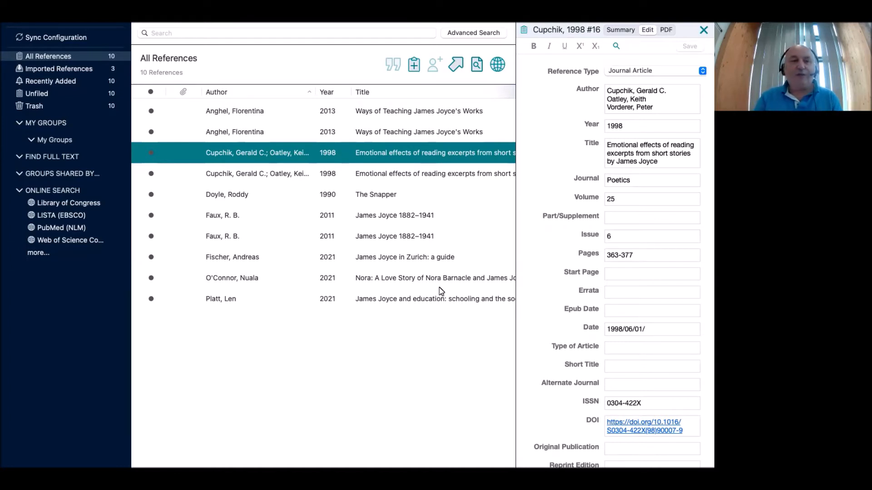
# Import the PDFs folder from the Desktop into the library
pyautogui.moveTo(104, 26)
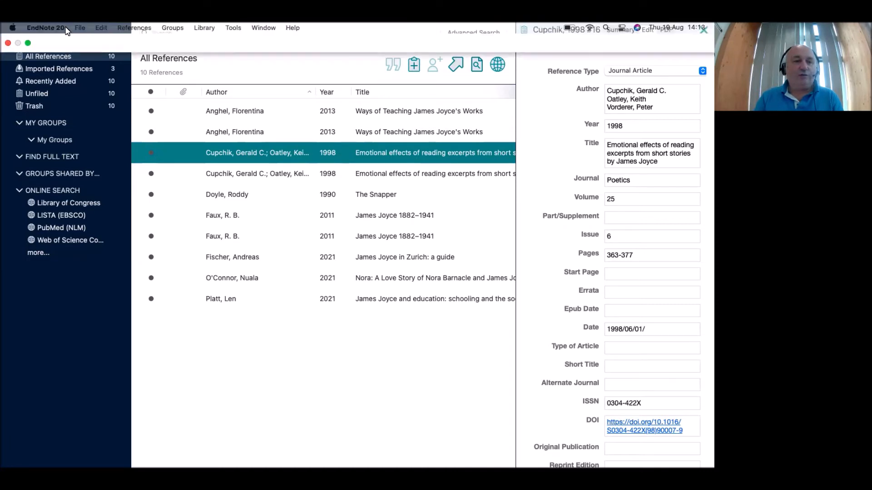
pyautogui.click(86, 32)
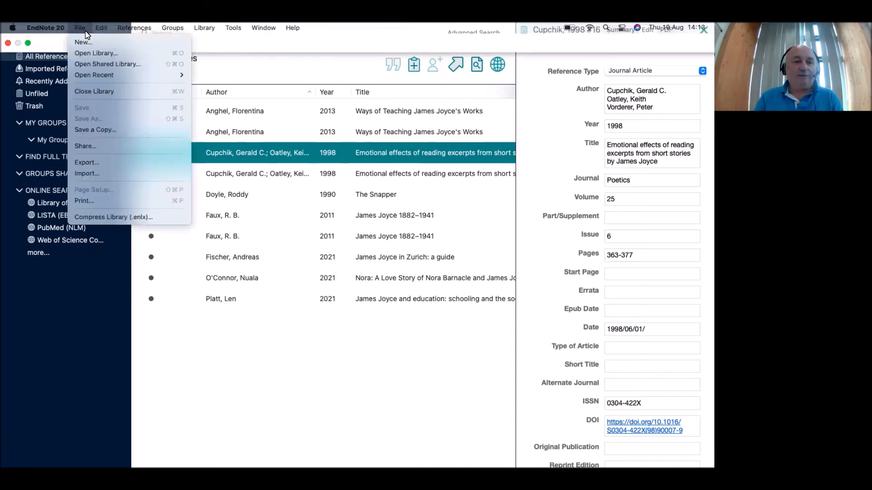
pyautogui.click(103, 172)
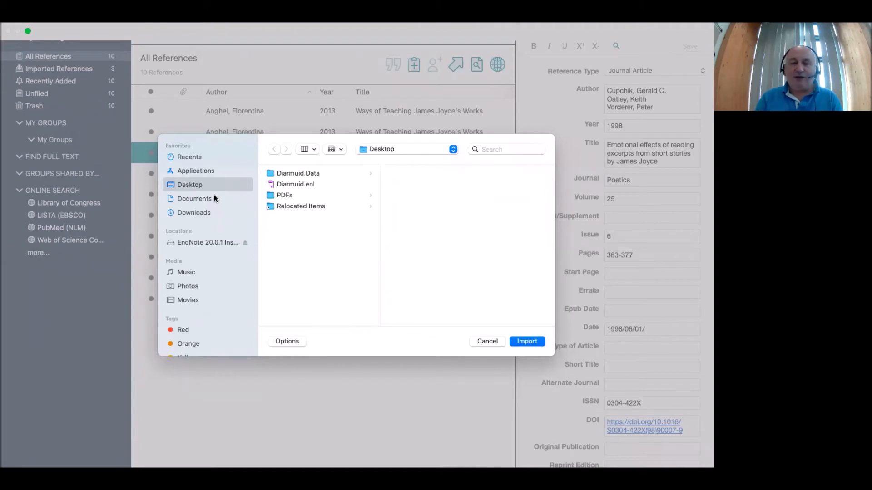
pyautogui.click(279, 197)
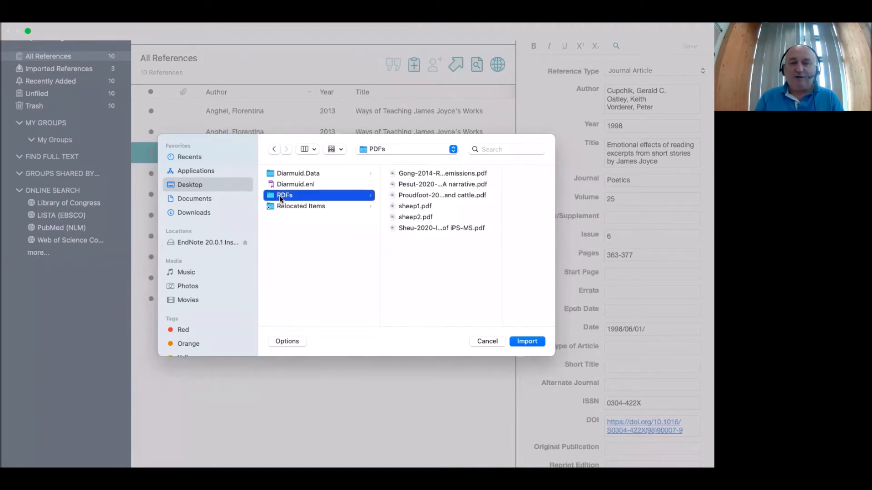
pyautogui.click(516, 343)
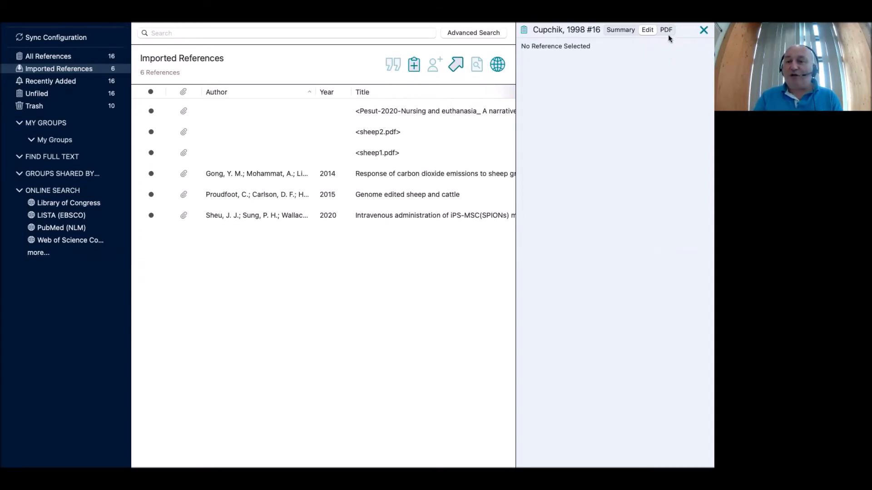
# Examine the imported sheep grazing carbon dioxide emissions reference and its attached PDF in a separate window, and close that window
pyautogui.click(277, 176)
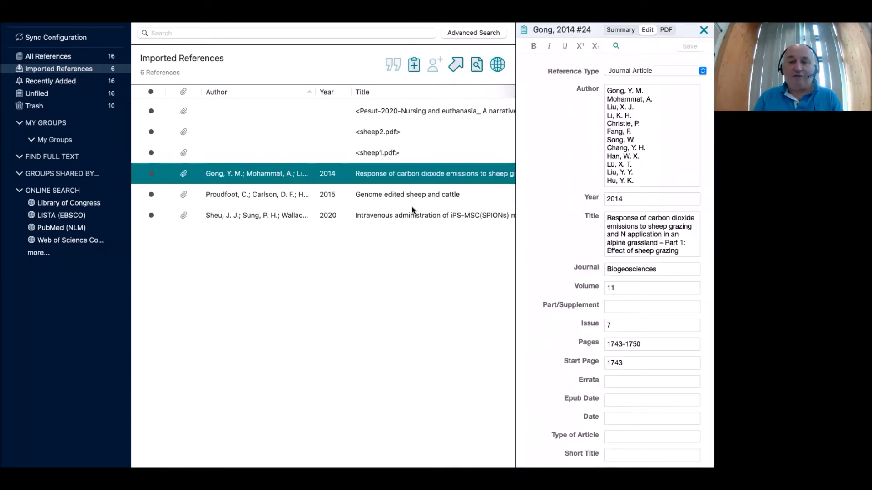
pyautogui.click(667, 30)
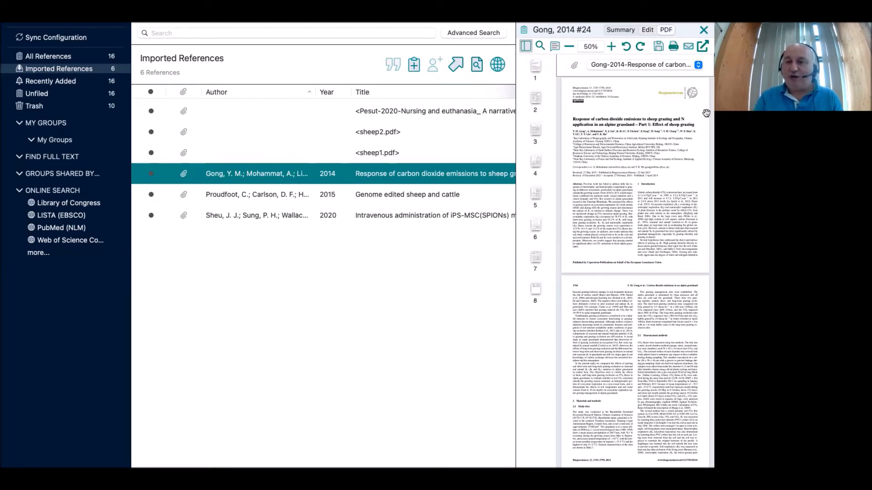
pyautogui.click(702, 47)
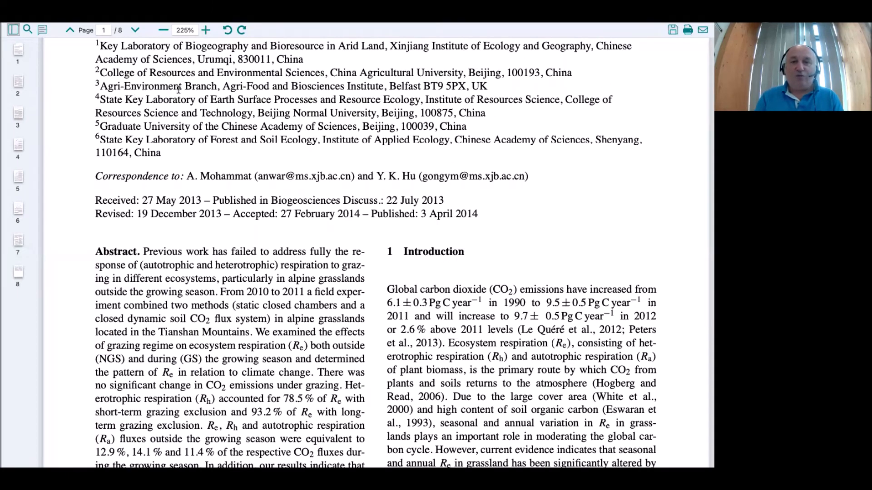
pyautogui.scroll(2, 178, 89)
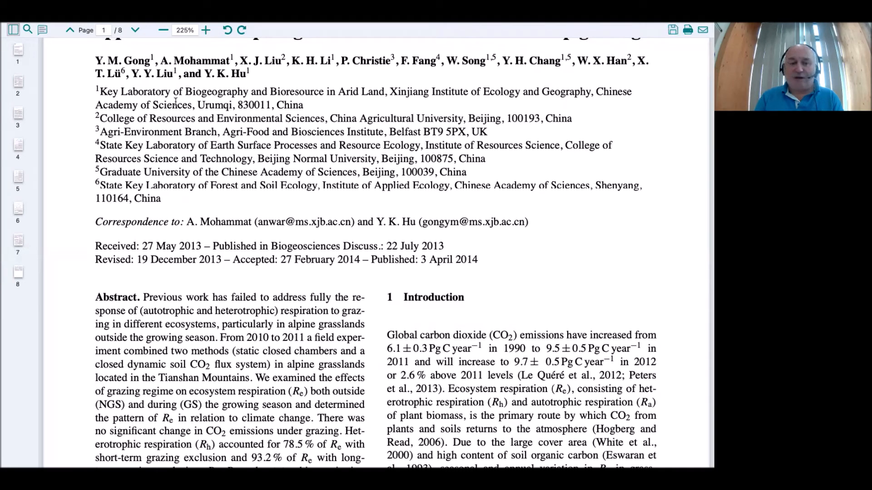
pyautogui.moveTo(137, 27)
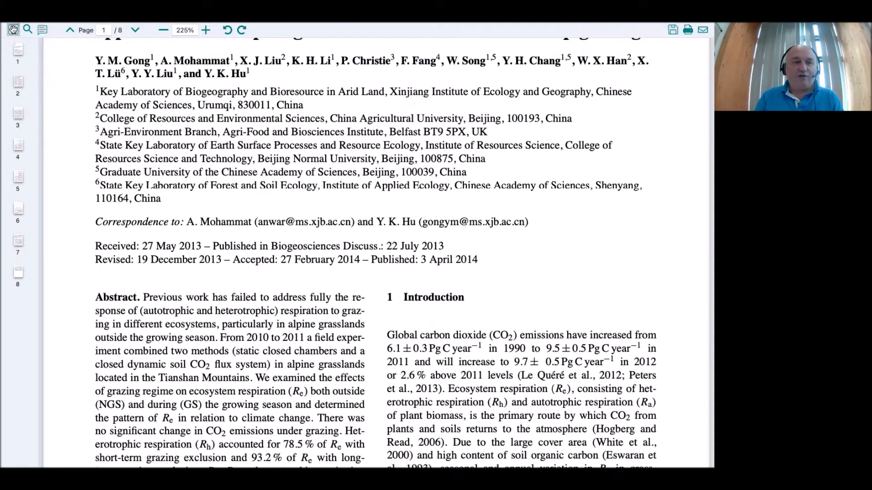
pyautogui.moveTo(13, 34)
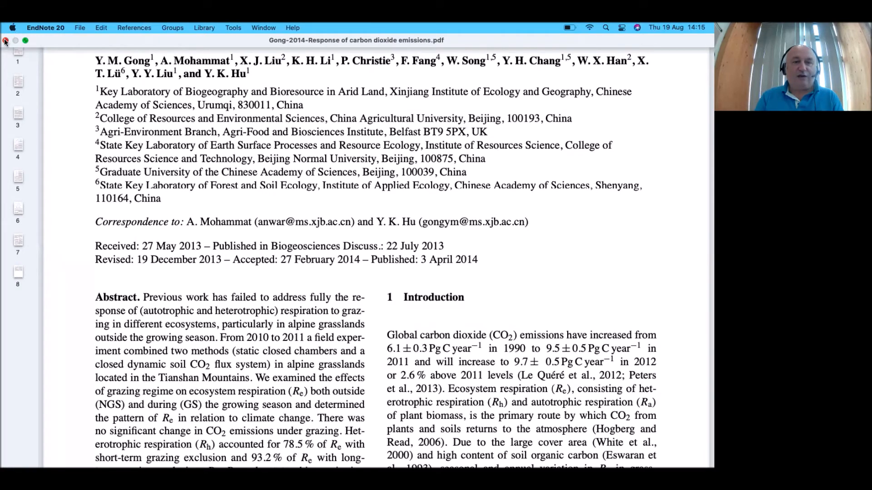
pyautogui.click(6, 41)
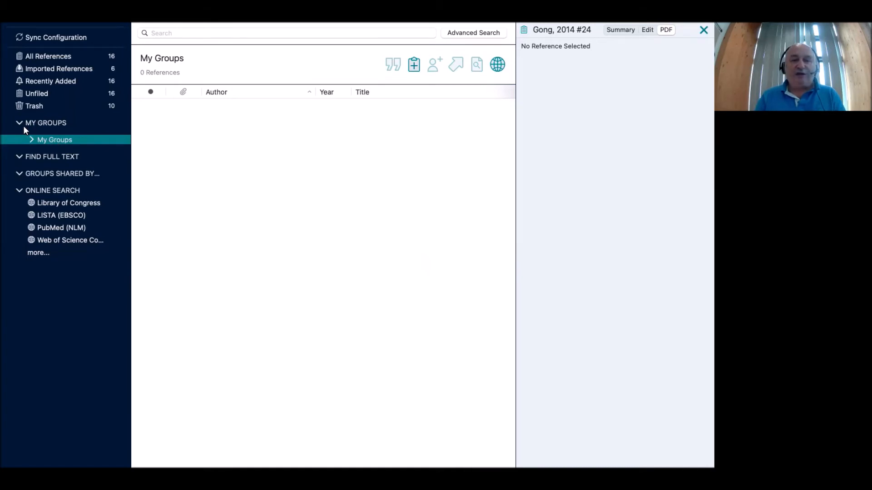
# Create a new group in the My Groups set and name it with the library owner's first name
pyautogui.rightClick(40, 146)
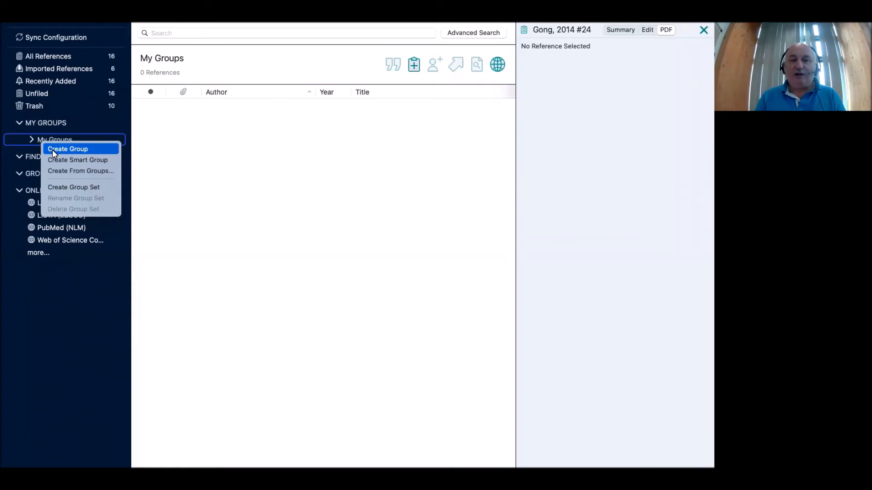
pyautogui.click(53, 150)
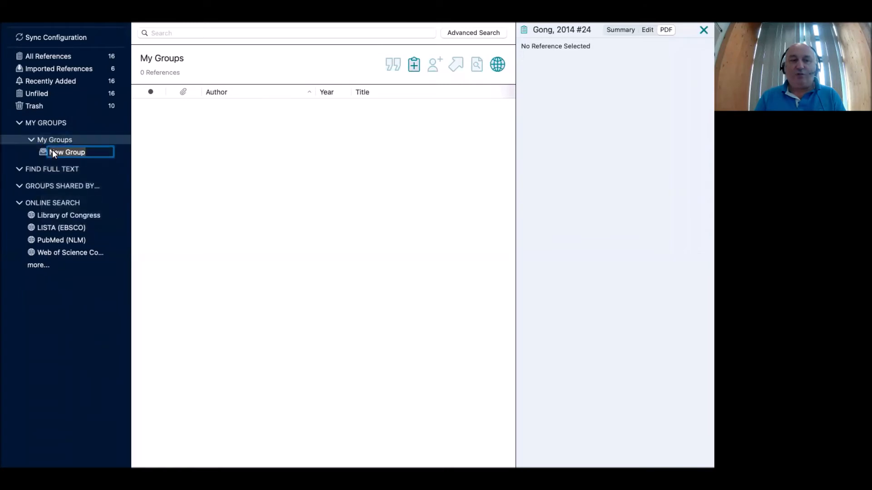
pyautogui.click(90, 153)
pyautogui.press('BackSpace')
pyautogui.press('BackSpace')
pyautogui.press('BackSpace')
pyautogui.press('BackSpace')
pyautogui.press('BackSpace')
pyautogui.press('BackSpace')
pyautogui.press('BackSpace')
pyautogui.press('BackSpace')
pyautogui.press('BackSpace')
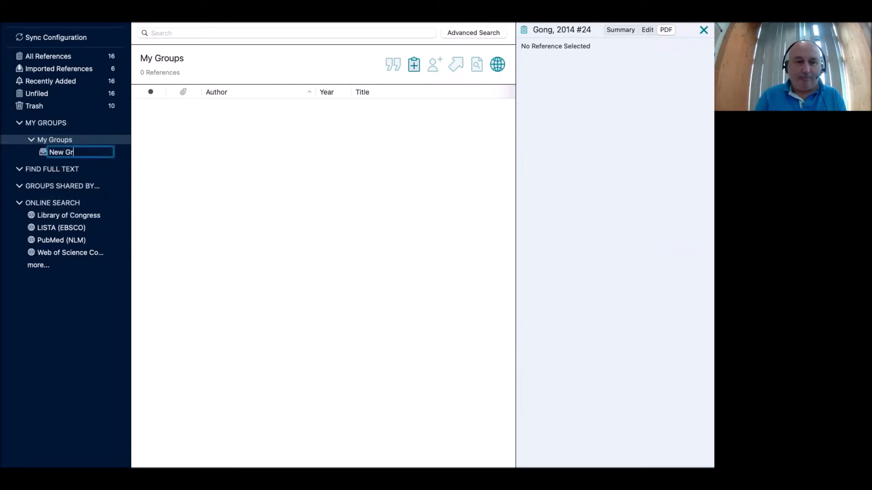
pyautogui.write('D')
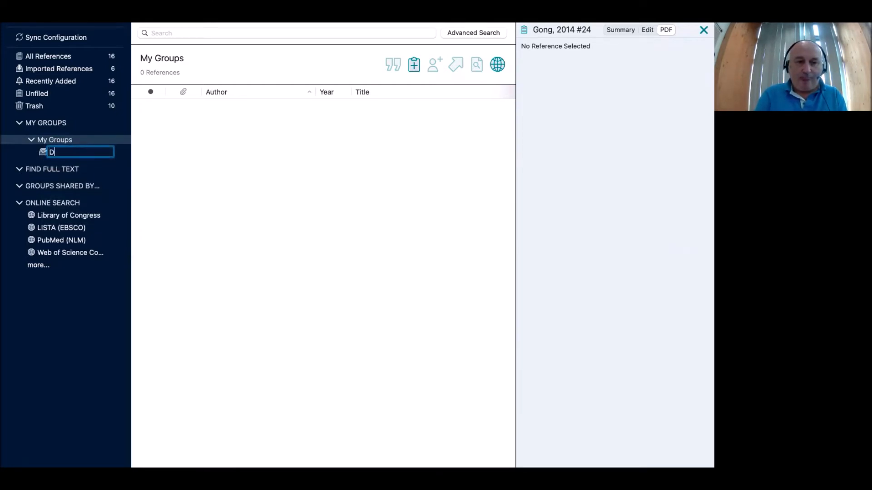
pyautogui.write('iarmuid')
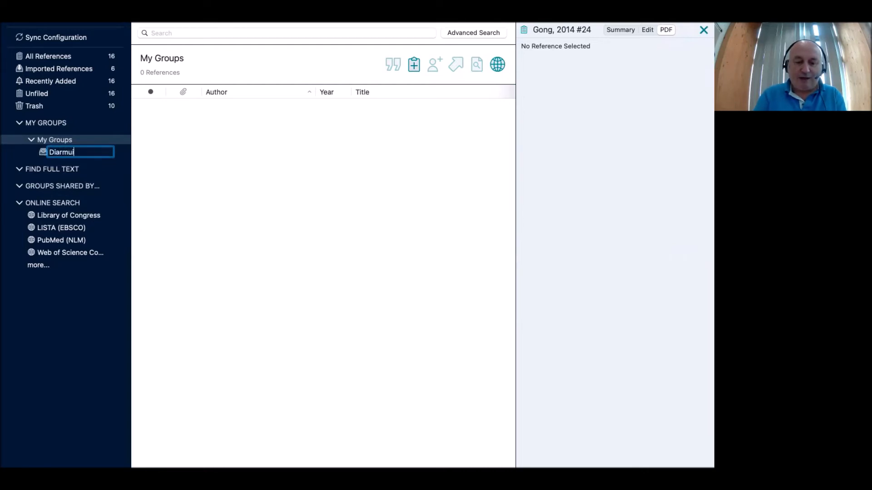
# Add the first Ways of Teaching James Joyce's Works, both Emotional effects entries, The Snapper and James Joyce in Zurich to the new group, and open it
pyautogui.click(50, 56)
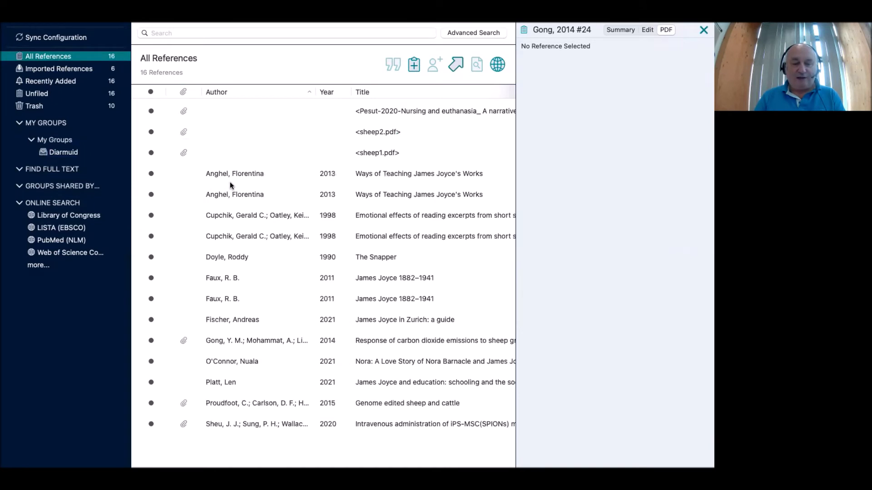
pyautogui.click(236, 176)
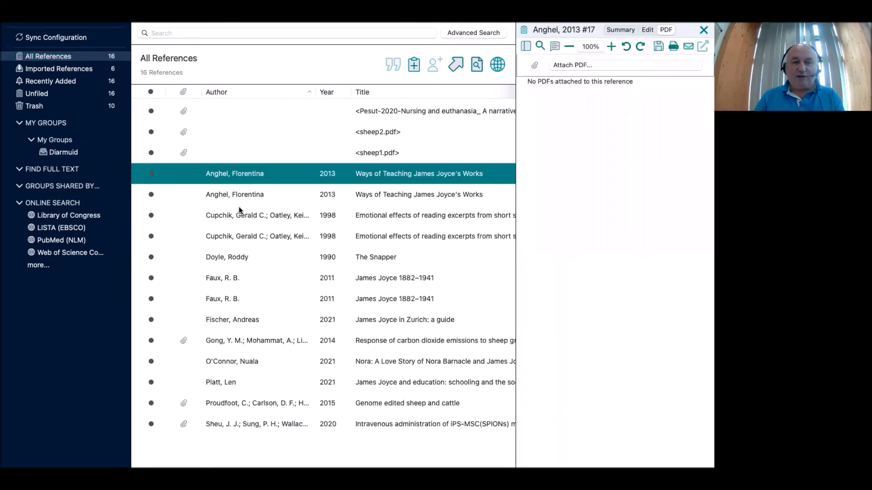
pyautogui.keyDown('super'); pyautogui.click(235, 216); pyautogui.keyUp('super')
pyautogui.keyDown('super'); pyautogui.click(238, 236); pyautogui.keyUp('super')
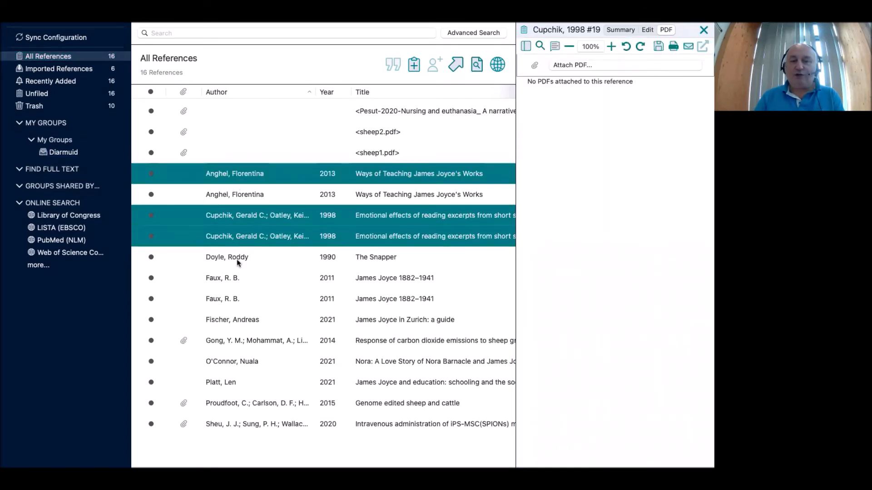
pyautogui.keyDown('super'); pyautogui.click(236, 257); pyautogui.keyUp('super')
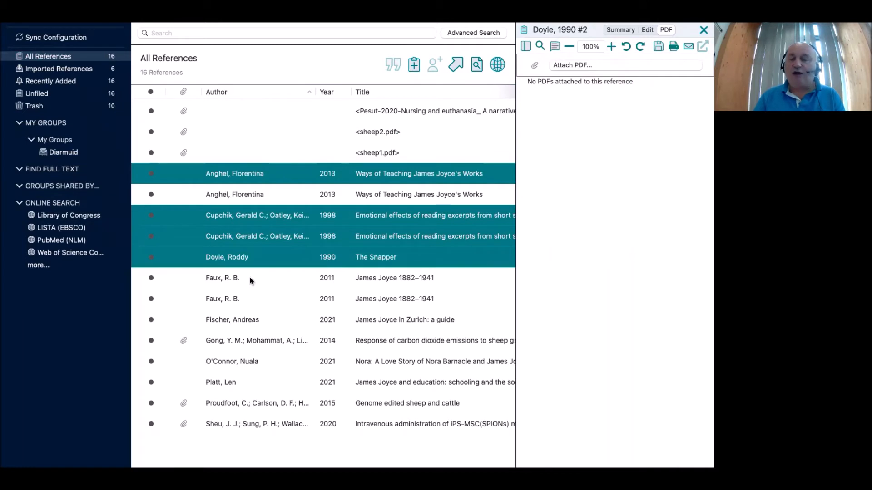
pyautogui.keyDown('super'); pyautogui.click(240, 319); pyautogui.keyUp('super')
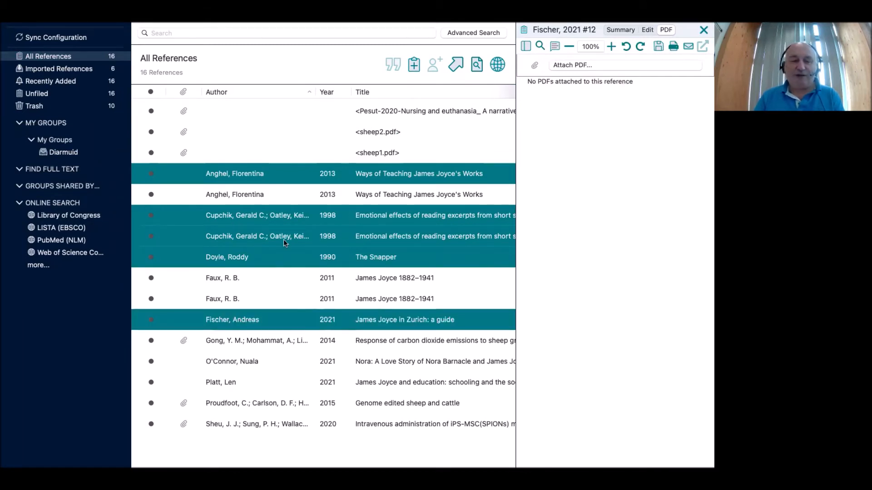
pyautogui.moveTo(284, 236); pyautogui.dragTo(78, 157)
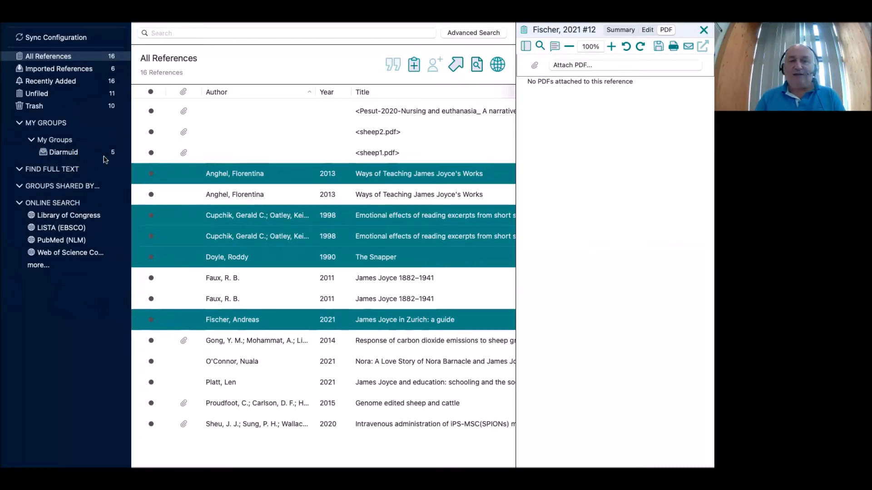
pyautogui.click(64, 152)
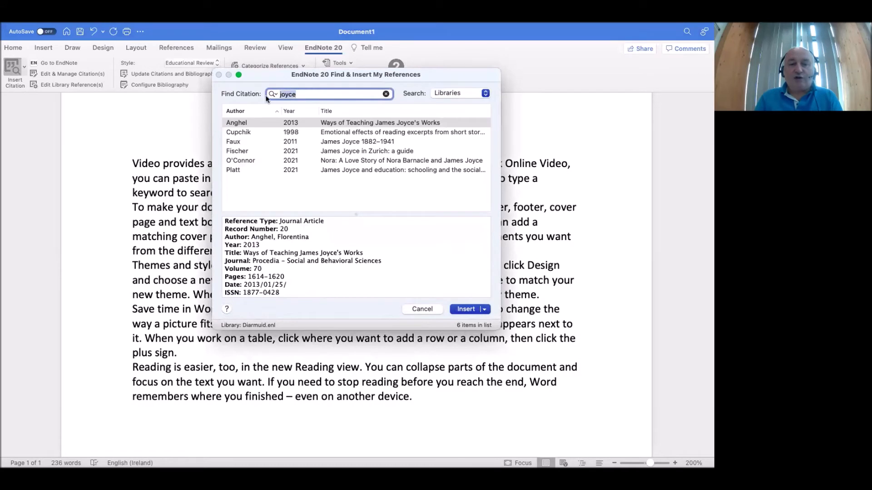
# Find the joyce references and insert James Joyce 1882–1941 and Ways of Teaching James Joyce's Works as one citation ending the first paragraph
pyautogui.write('joyce')
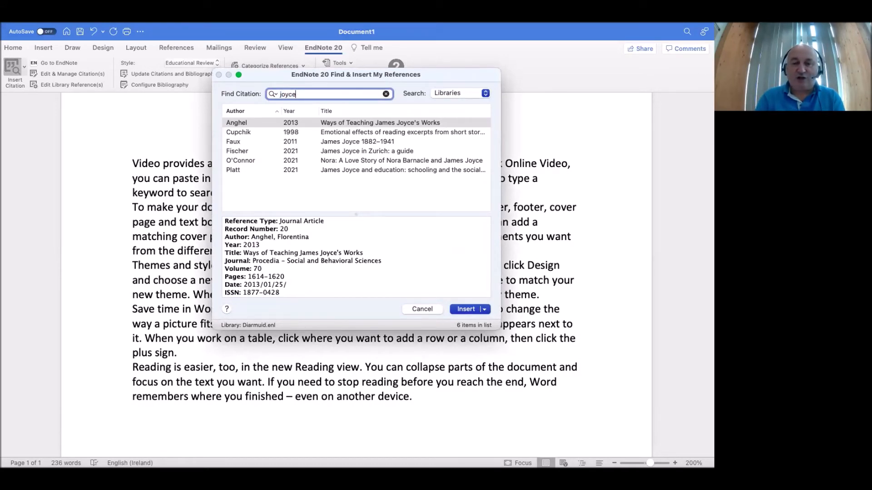
pyautogui.press('Return')
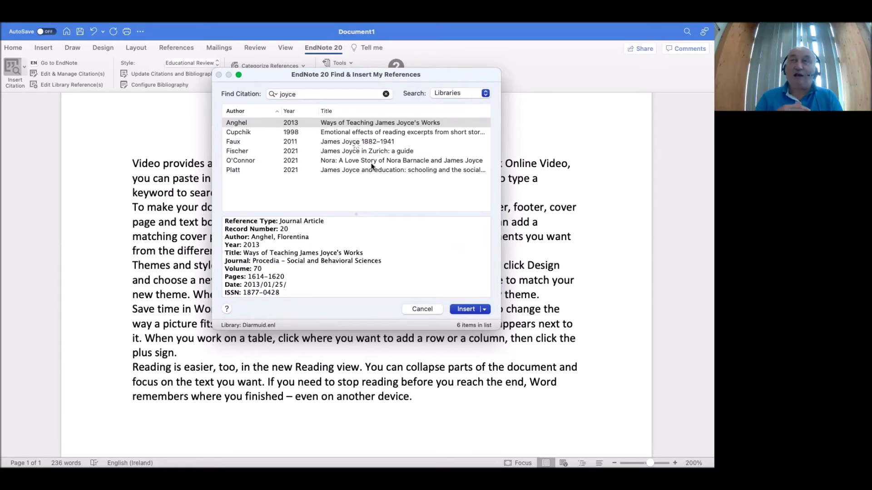
pyautogui.click(357, 142)
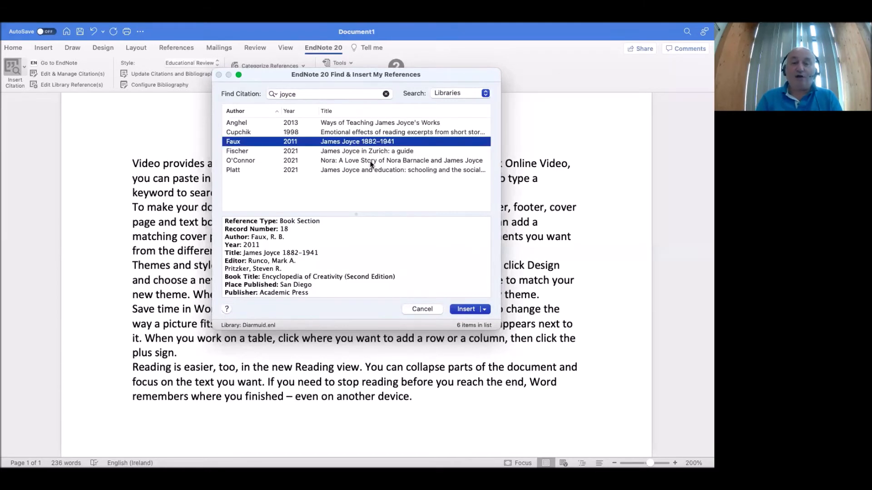
pyautogui.keyDown('super'); pyautogui.click(350, 124); pyautogui.keyUp('super')
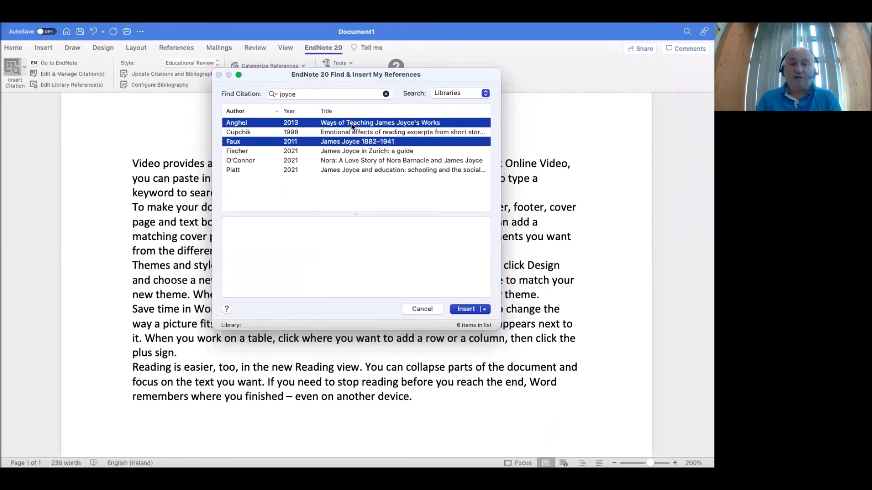
pyautogui.click(466, 313)
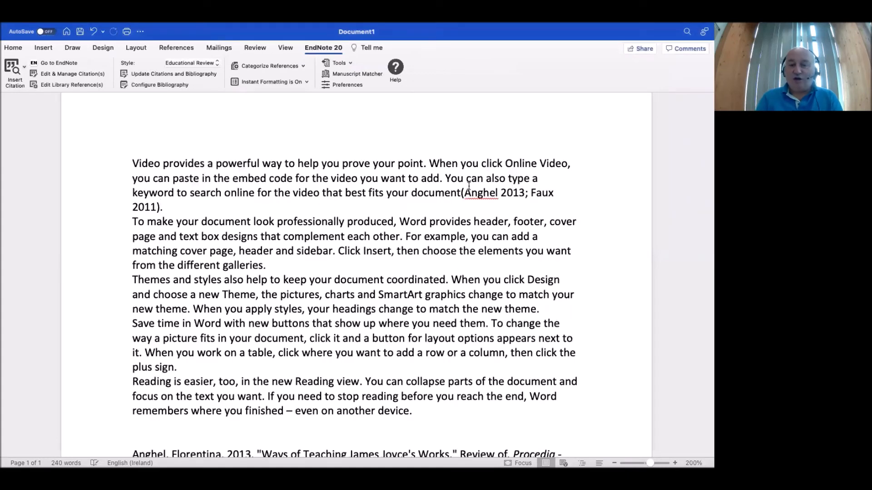
pyautogui.scroll(-1, 461, 267)
pyautogui.scroll(-3, 461, 268)
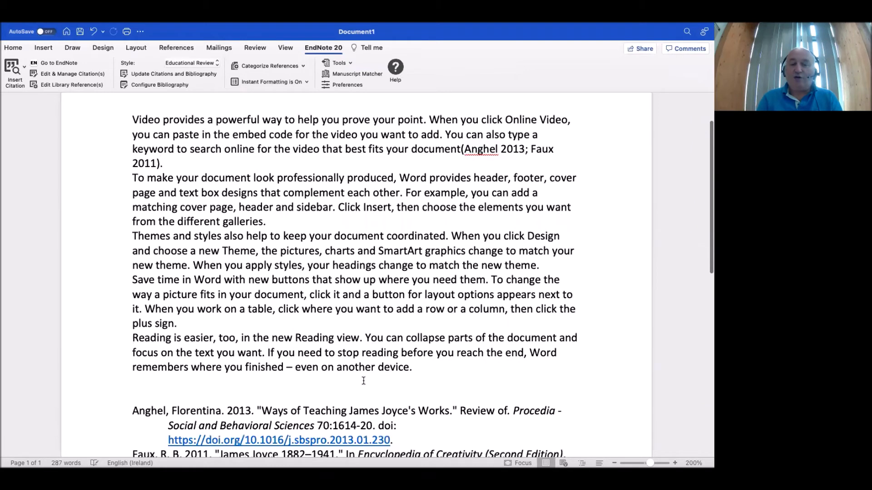
pyautogui.scroll(-2, 378, 389)
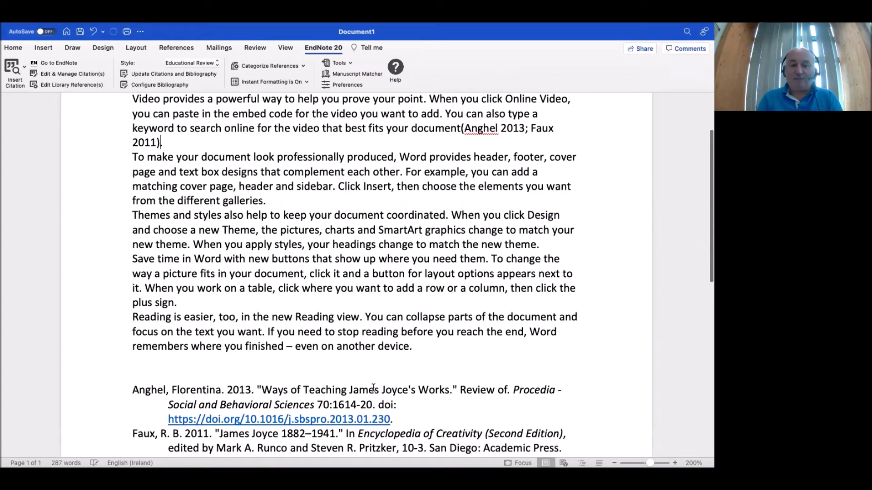
pyautogui.scroll(2, 373, 388)
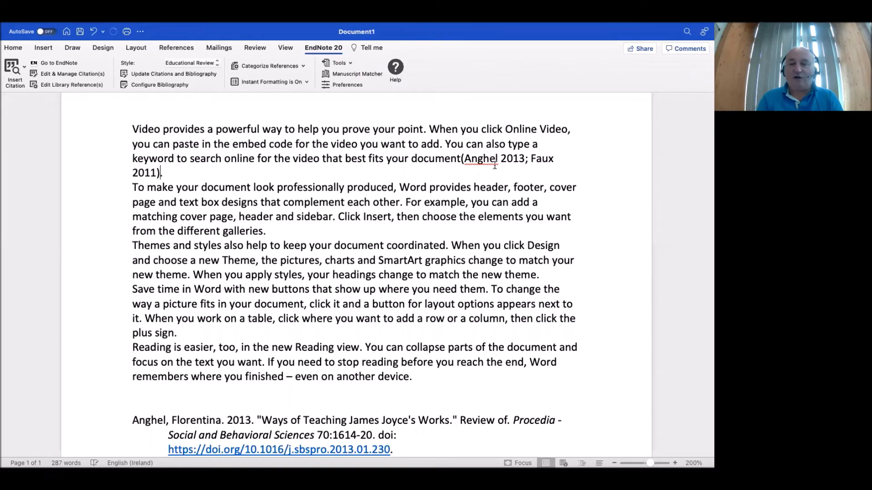
# Remove the 2011 James Joyce 1882–1941 reference from the first paragraph's in-text citation
pyautogui.click(518, 161)
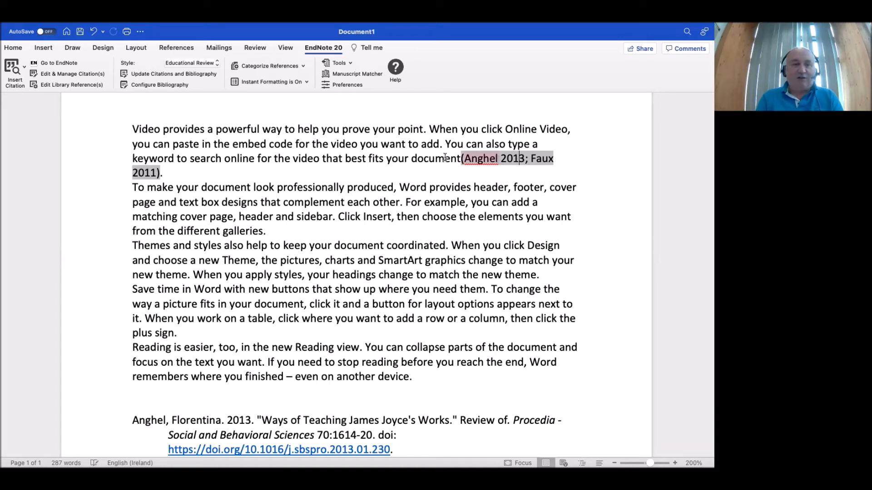
pyautogui.click(69, 75)
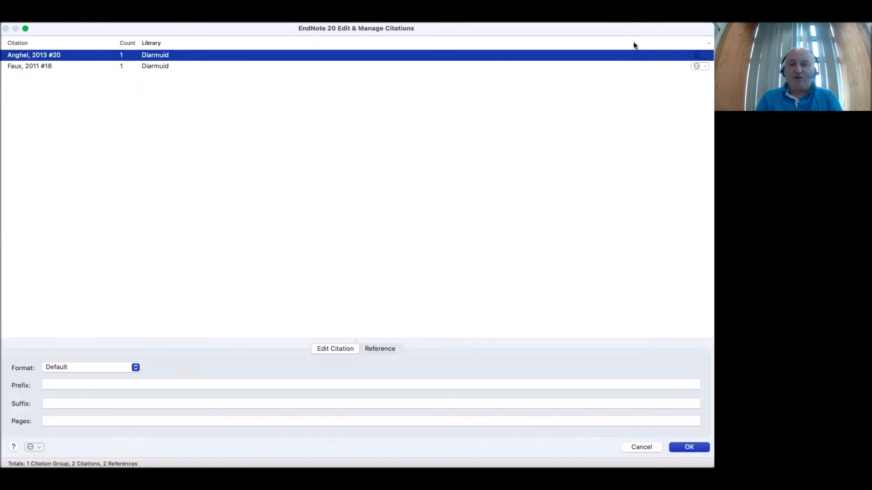
pyautogui.click(288, 68)
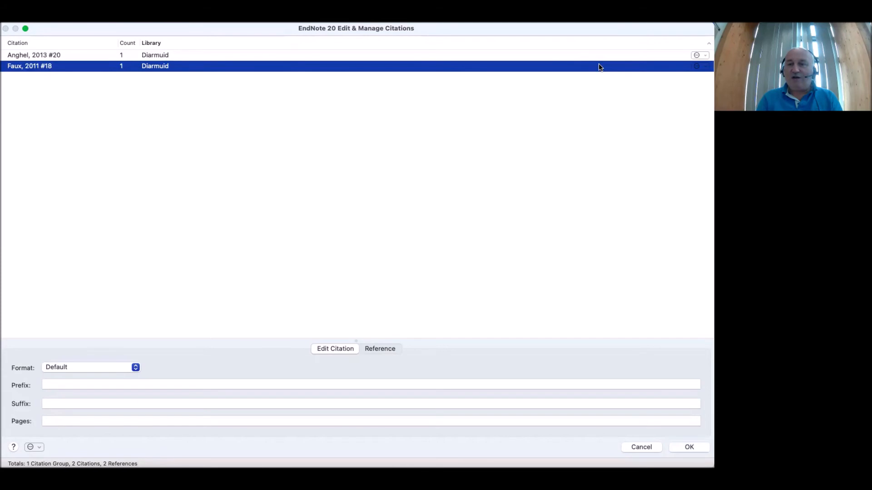
pyautogui.click(706, 66)
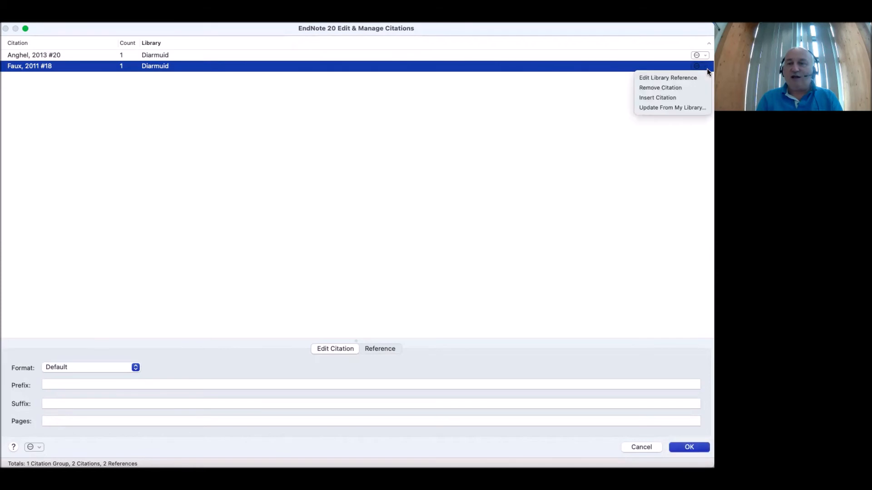
pyautogui.click(686, 88)
pyautogui.click(689, 447)
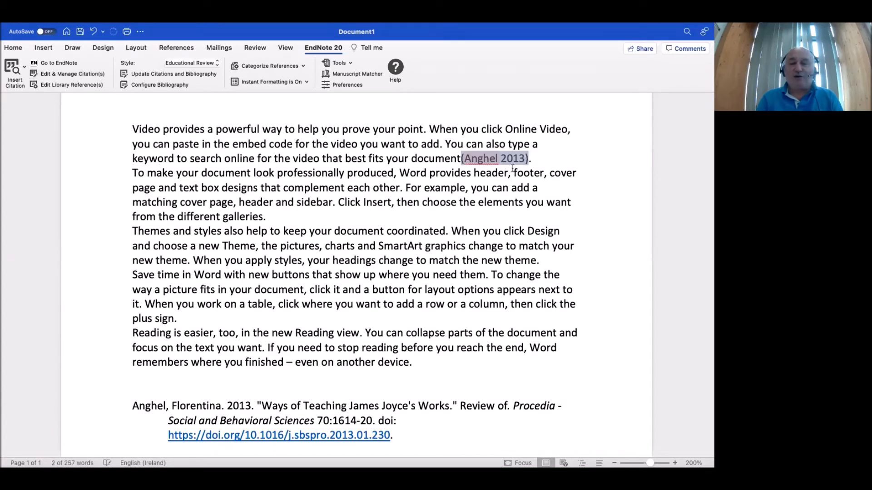
pyautogui.scroll(-2, 477, 239)
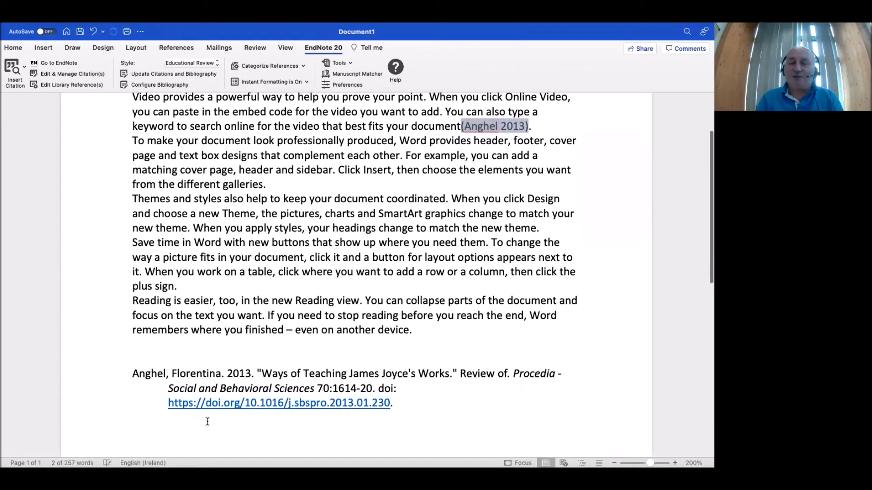
pyautogui.scroll(2, 287, 316)
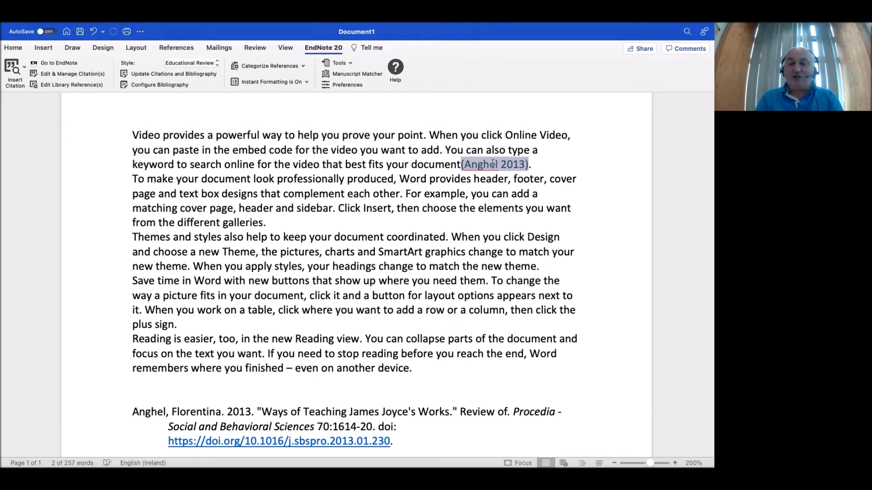
# Add the 1998 Emotional effects of reading excerpts reference to the first paragraph's existing citation
pyautogui.click(71, 76)
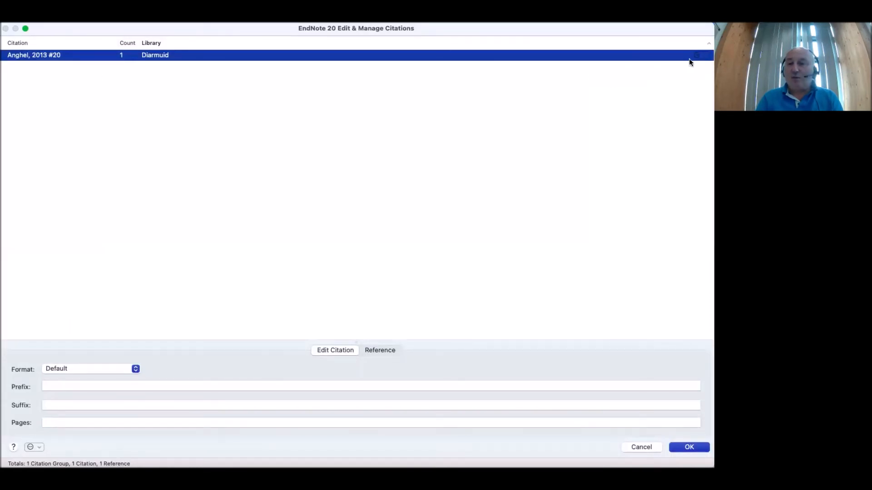
pyautogui.click(705, 57)
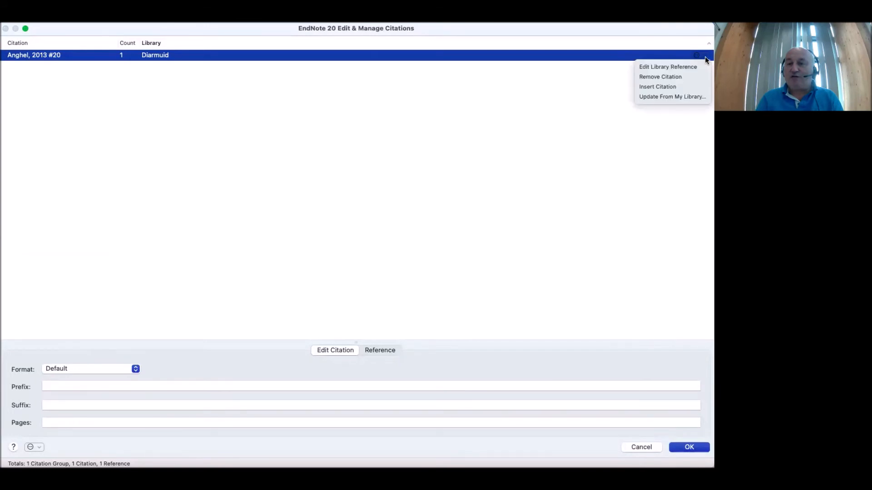
pyautogui.click(674, 90)
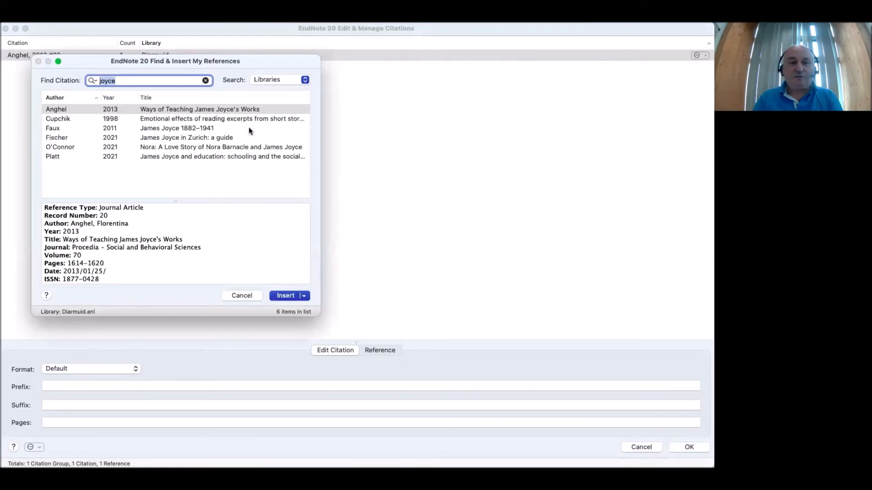
pyautogui.click(159, 119)
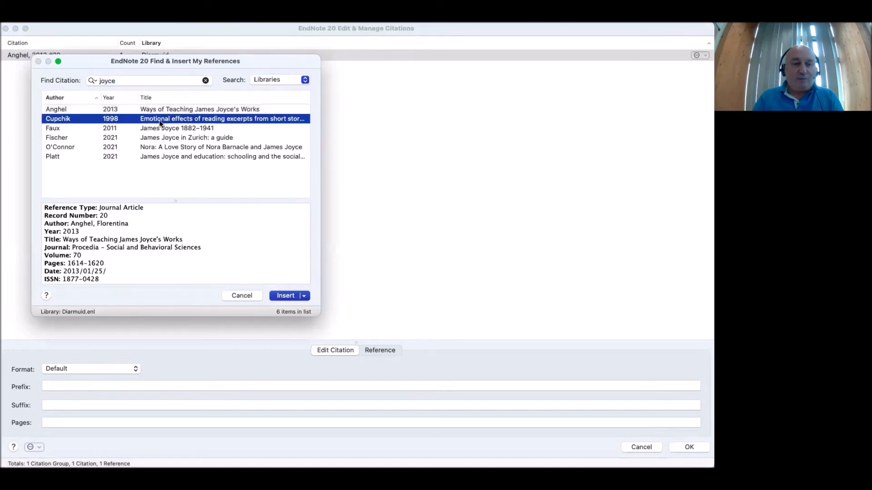
pyautogui.click(278, 296)
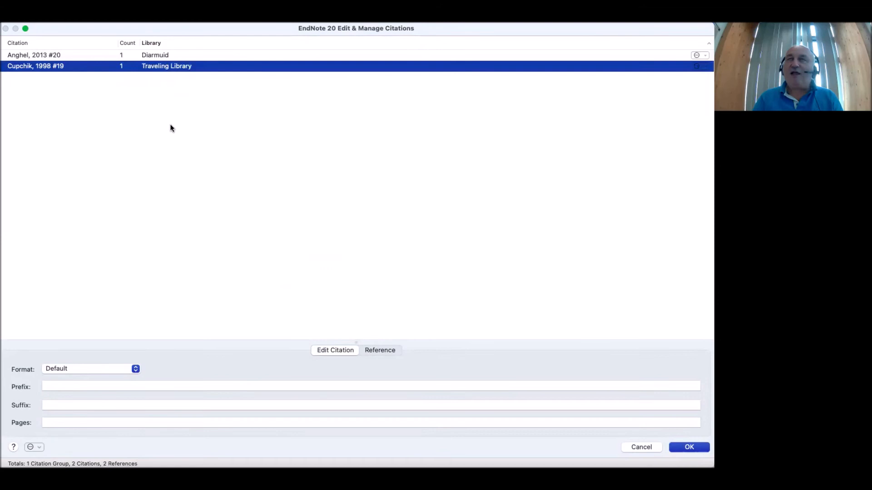
pyautogui.click(677, 446)
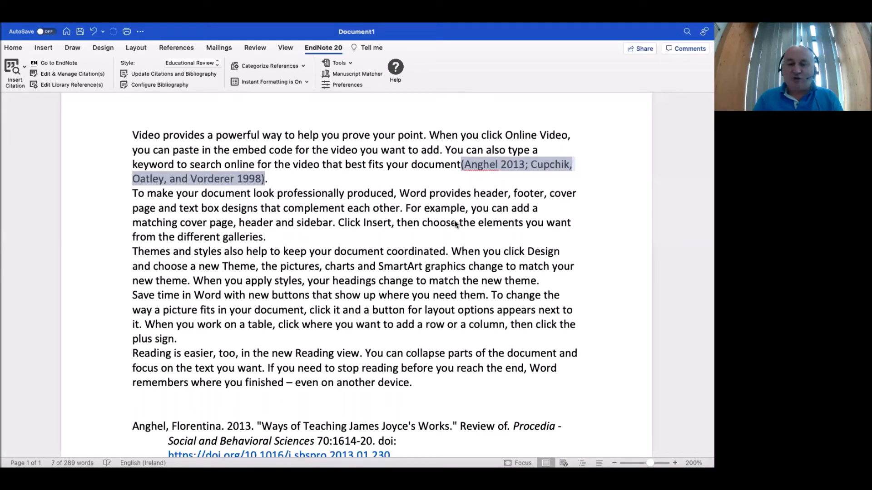
pyautogui.scroll(-3, 455, 224)
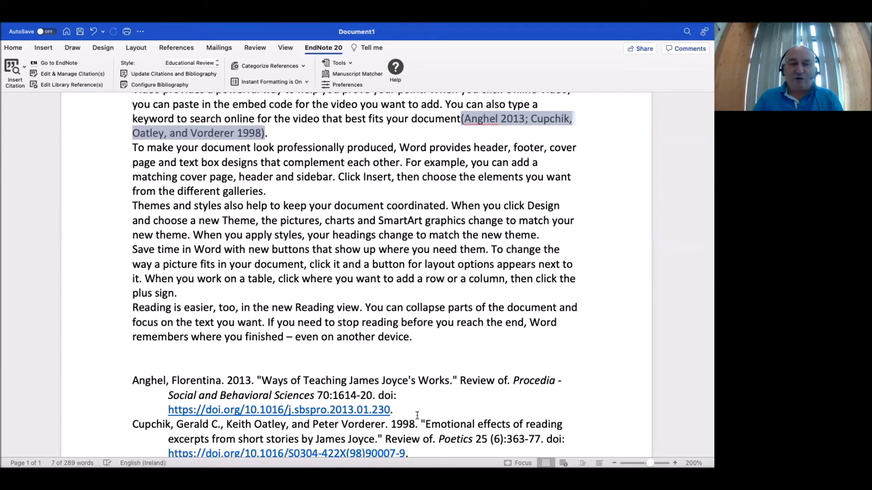
pyautogui.scroll(1, 417, 416)
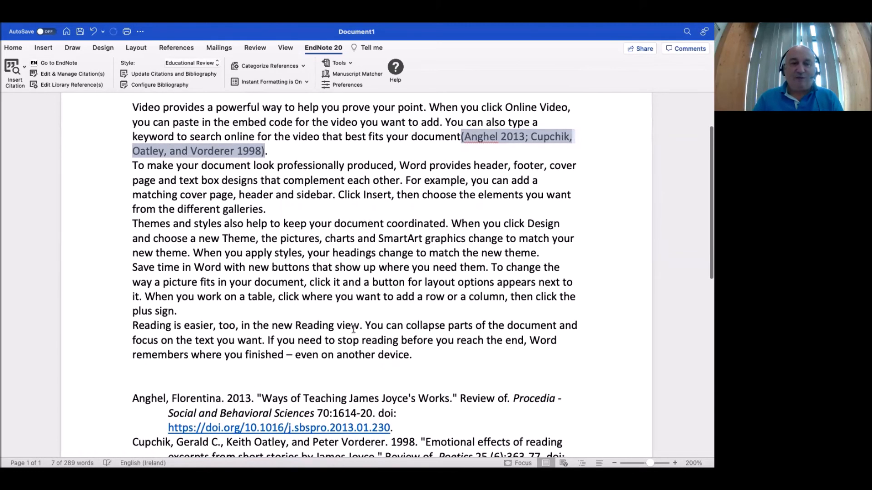
# Add the suffix ", p. 3" to the 2013 Ways of Teaching James Joyce's Works citation
pyautogui.click(80, 76)
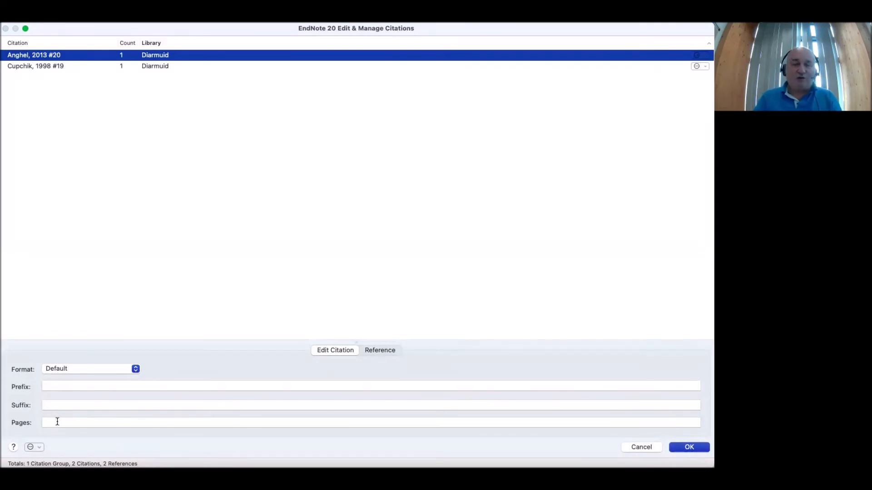
pyautogui.click(60, 406)
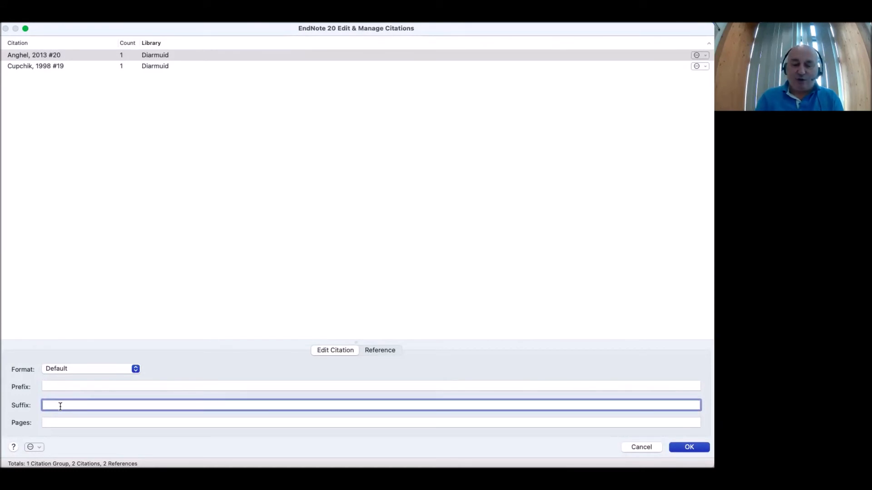
pyautogui.write(', p')
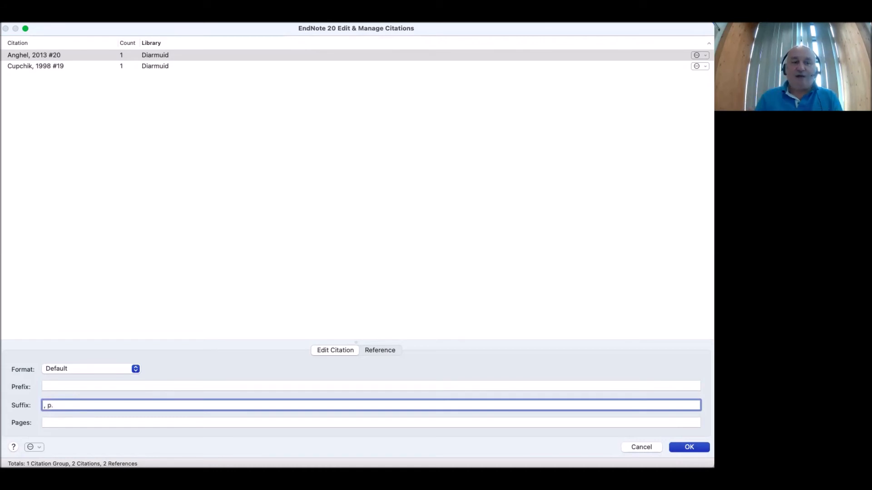
pyautogui.write('. 3')
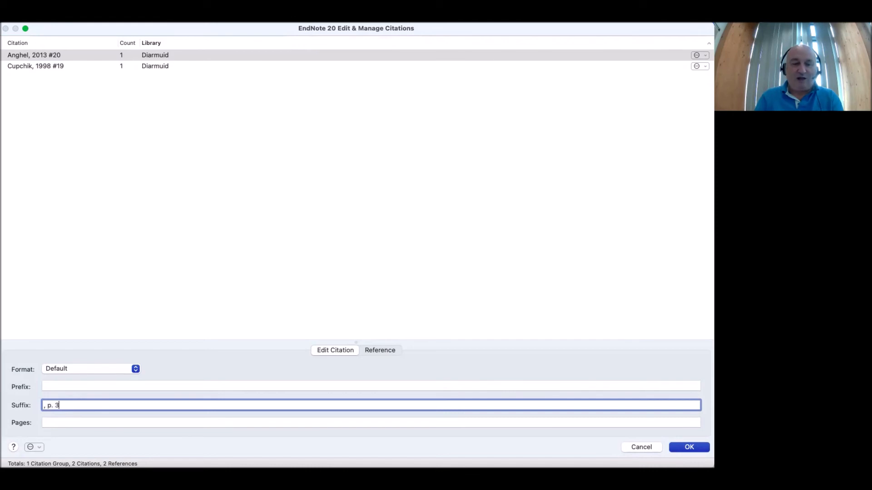
pyautogui.click(697, 448)
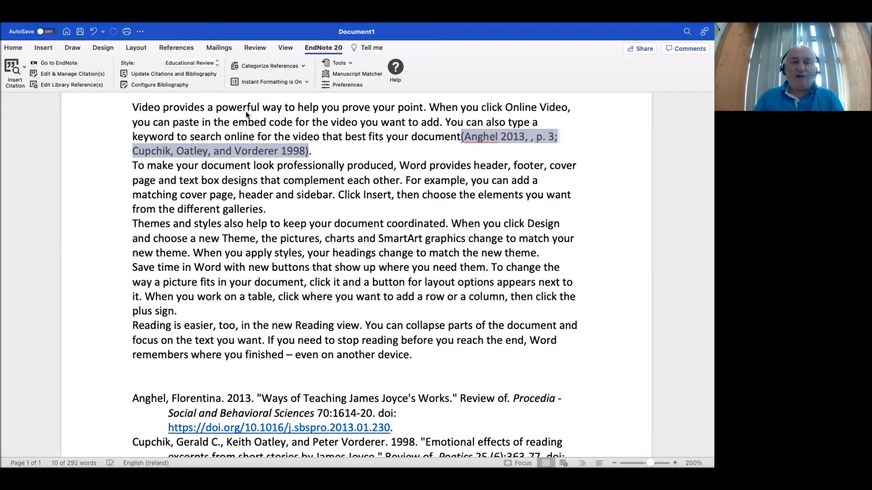
pyautogui.click(211, 64)
pyautogui.click(211, 64)
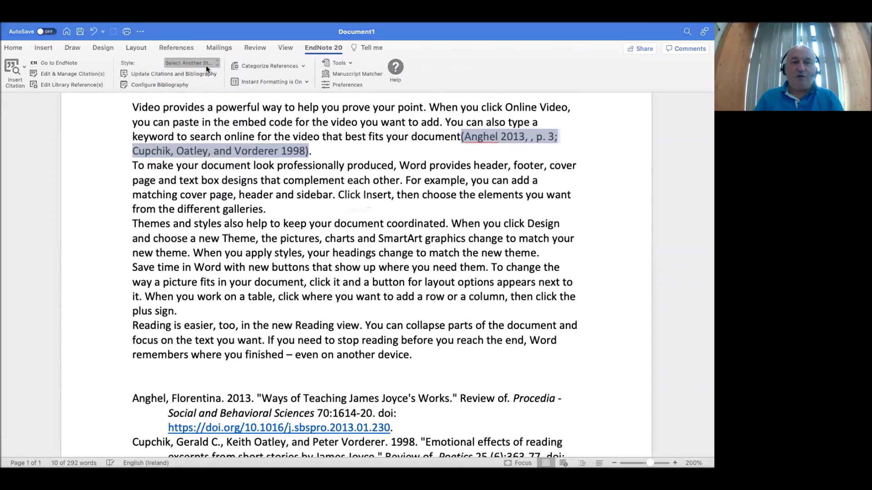
pyautogui.click(394, 292)
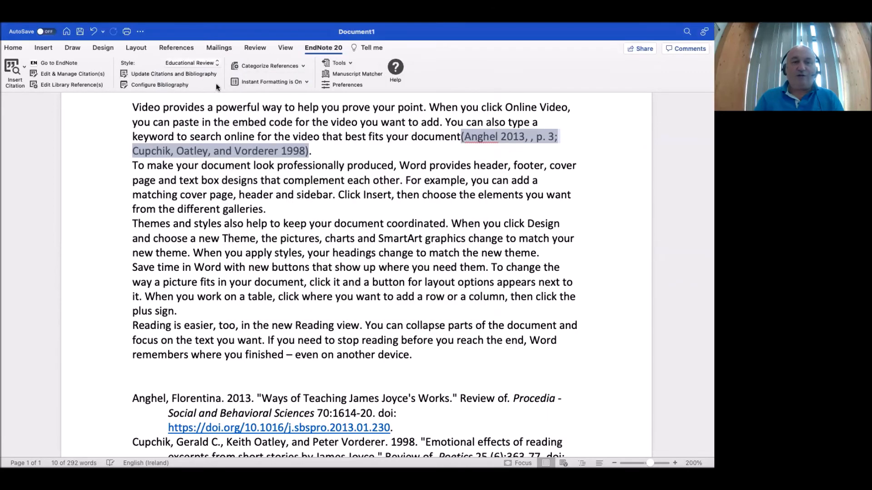
# Switch the document's citation style to Harvard, chosen from the full list of EndNote 20 styles
pyautogui.click(200, 62)
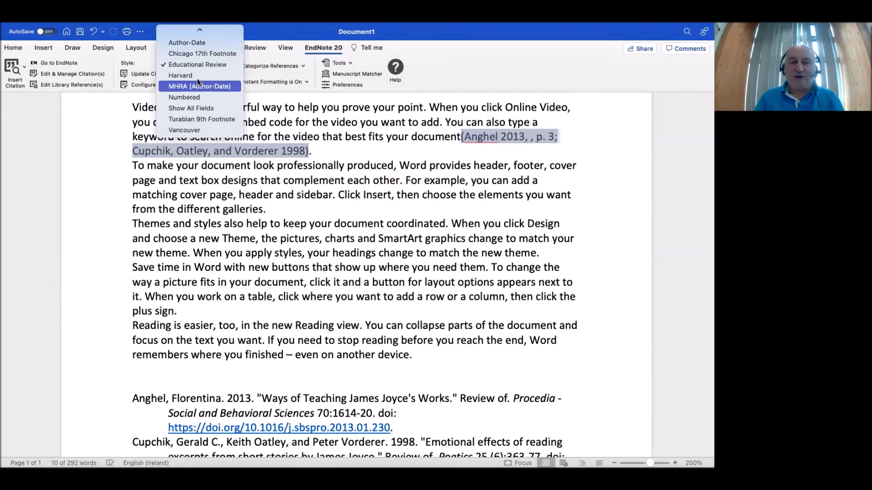
pyautogui.moveTo(196, 30)
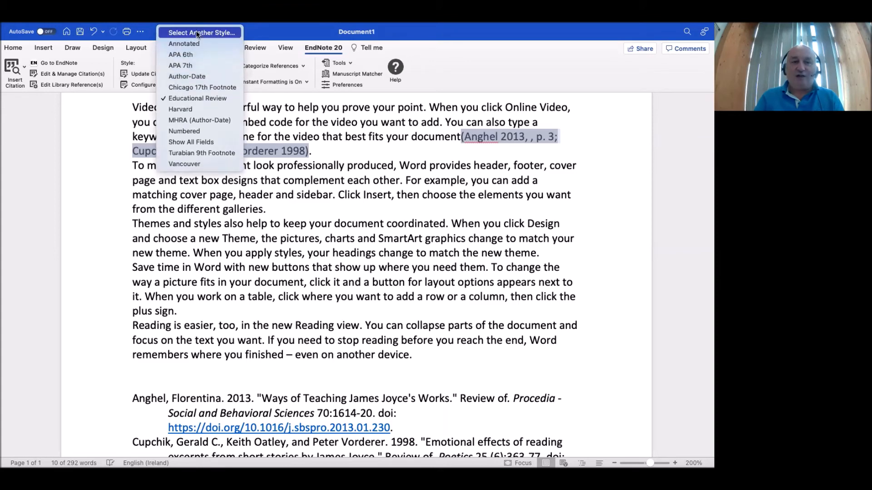
pyautogui.click(196, 32)
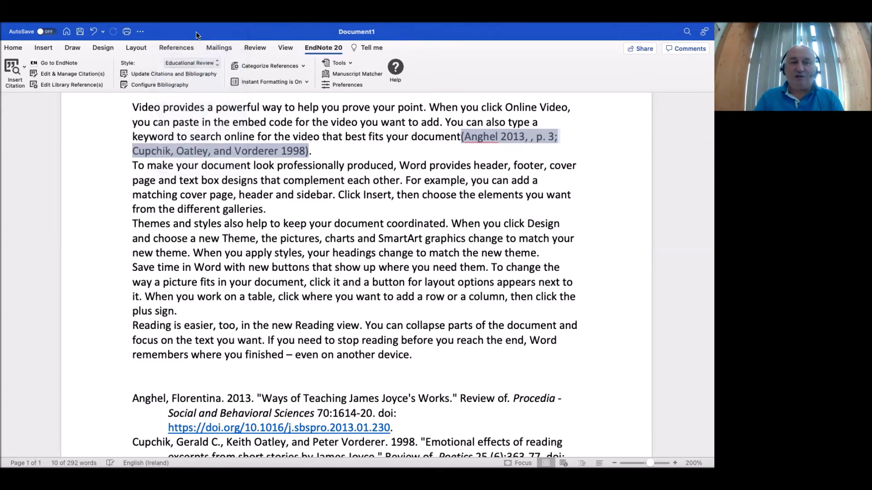
pyautogui.scroll(-8, 291, 171)
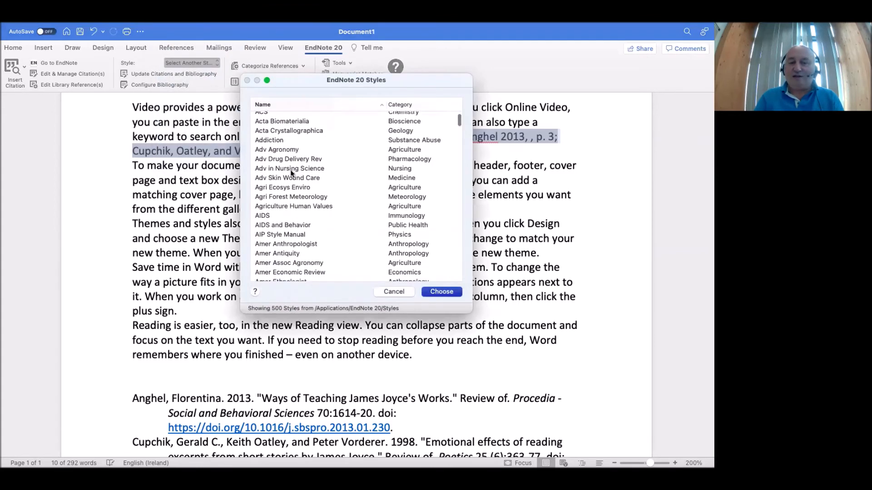
pyautogui.scroll(-3, 291, 172)
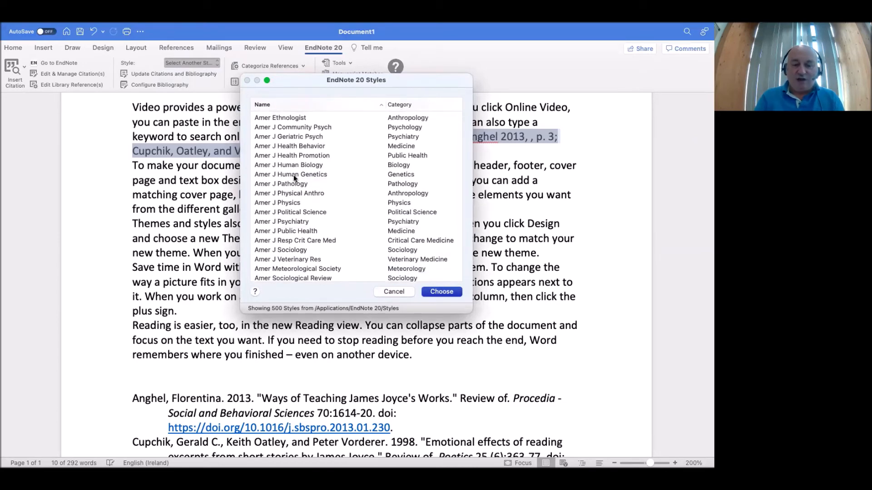
pyautogui.press('h')
pyautogui.scroll(-1, 321, 208)
pyautogui.scroll(-2, 321, 210)
pyautogui.click(292, 225)
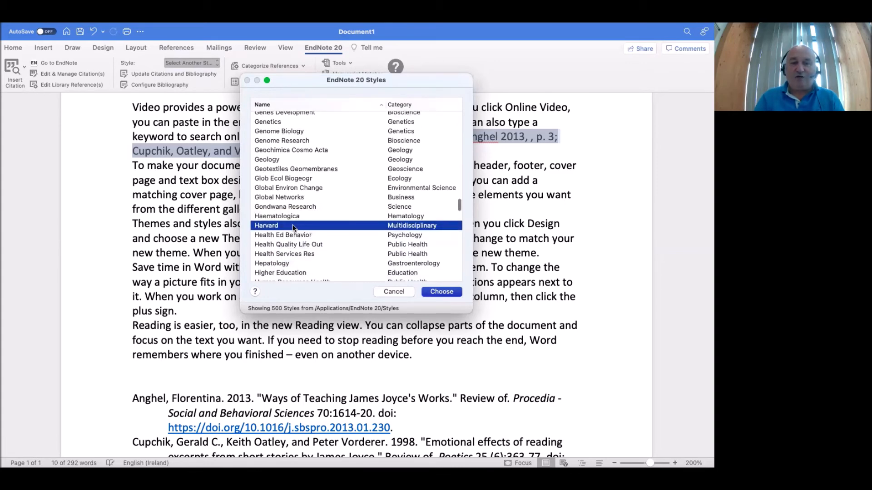
pyautogui.click(434, 296)
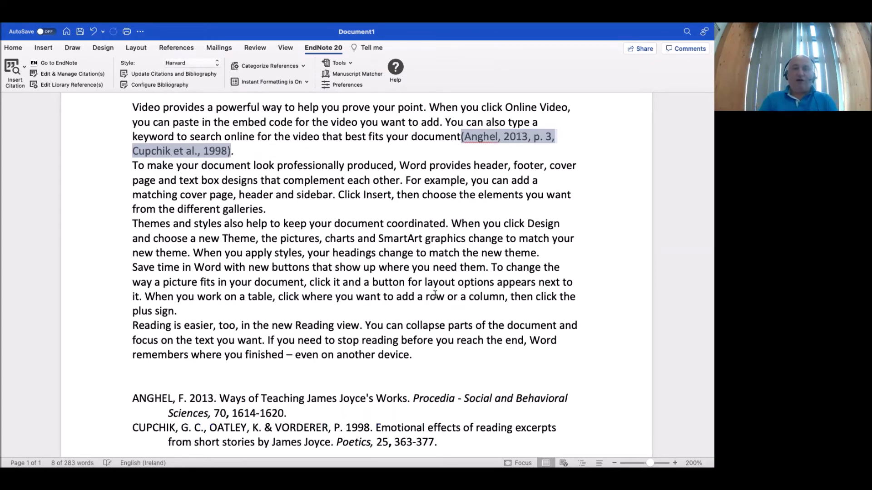
# Convert the citations to unformatted citations, and reformat the whole document by updating its citations and bibliography
pyautogui.scroll(-3, 449, 281)
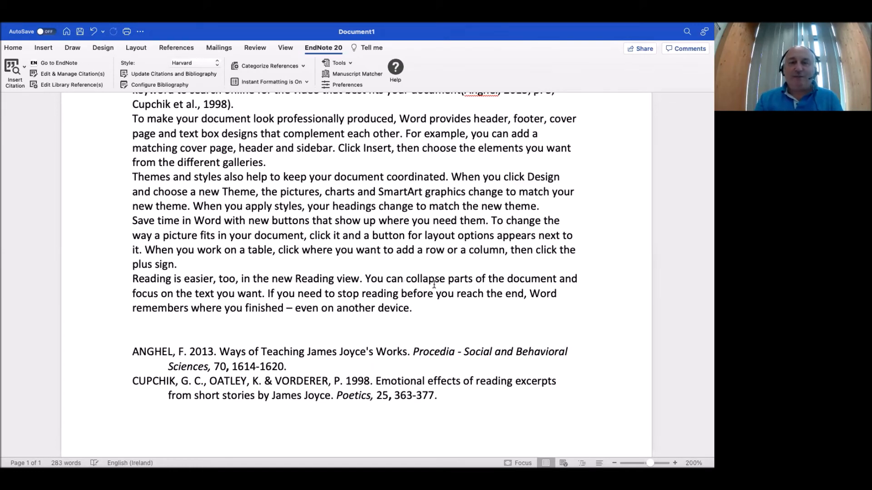
pyautogui.scroll(1, 433, 284)
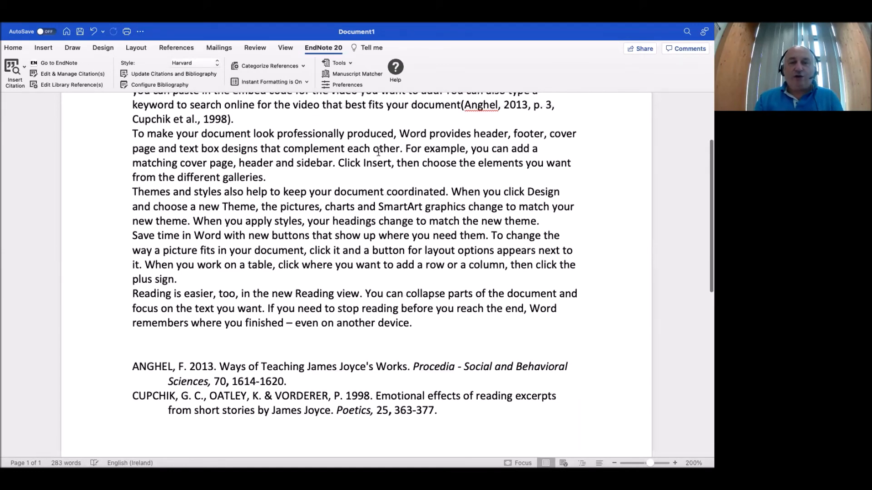
pyautogui.scroll(1, 379, 150)
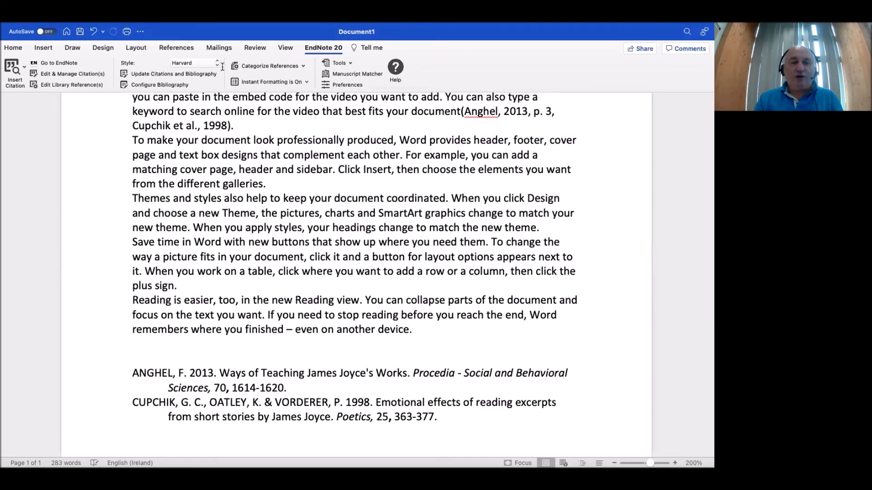
pyautogui.click(350, 64)
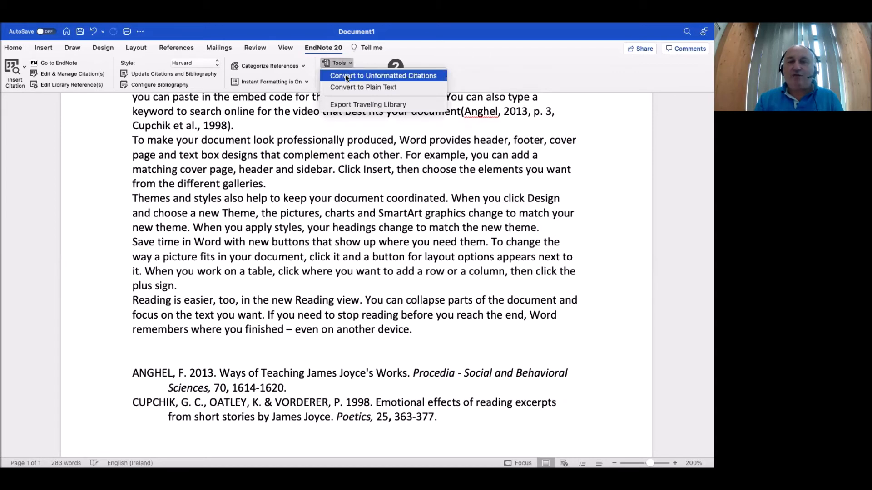
pyautogui.click(345, 76)
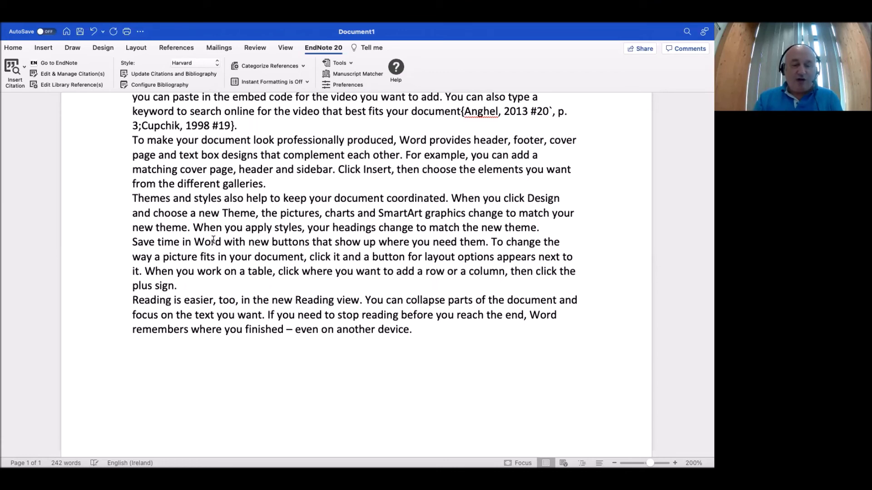
pyautogui.press('super+a')
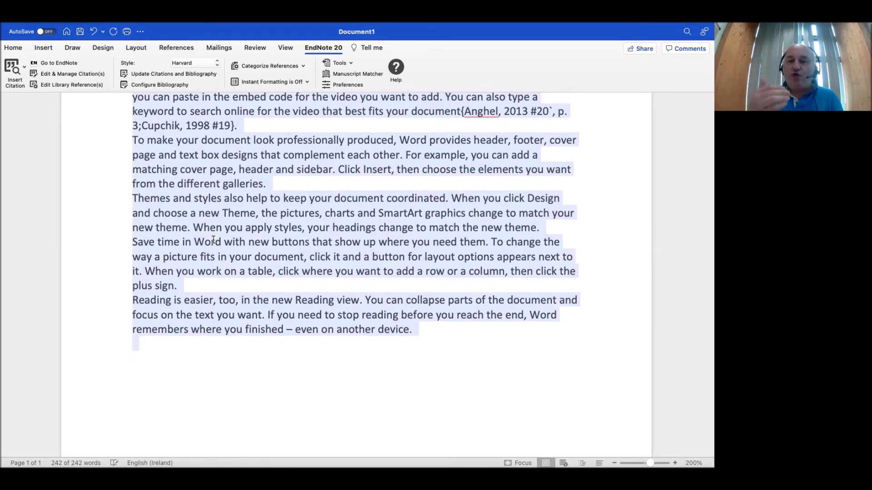
pyautogui.click(164, 75)
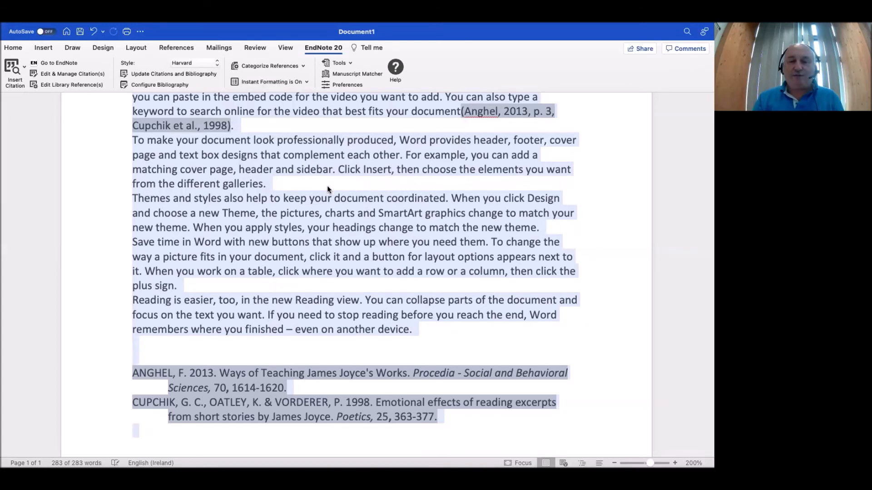
# Convert the citations and bibliography to plain text, first saving the original as a Word Document (.docx) in Downloads
pyautogui.click(350, 64)
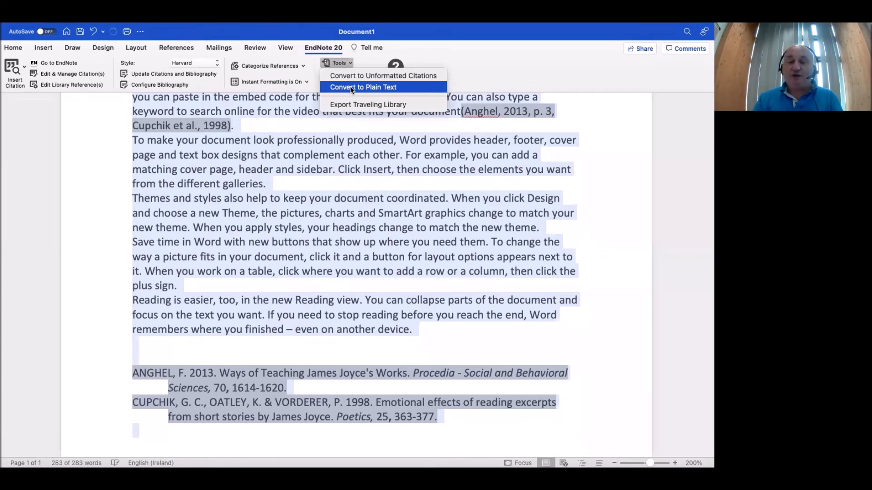
pyautogui.click(369, 89)
pyautogui.click(374, 87)
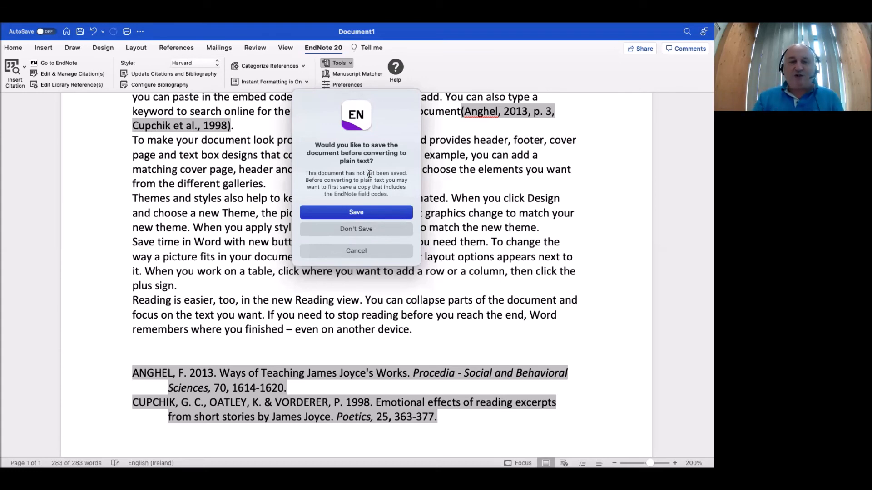
pyautogui.click(366, 213)
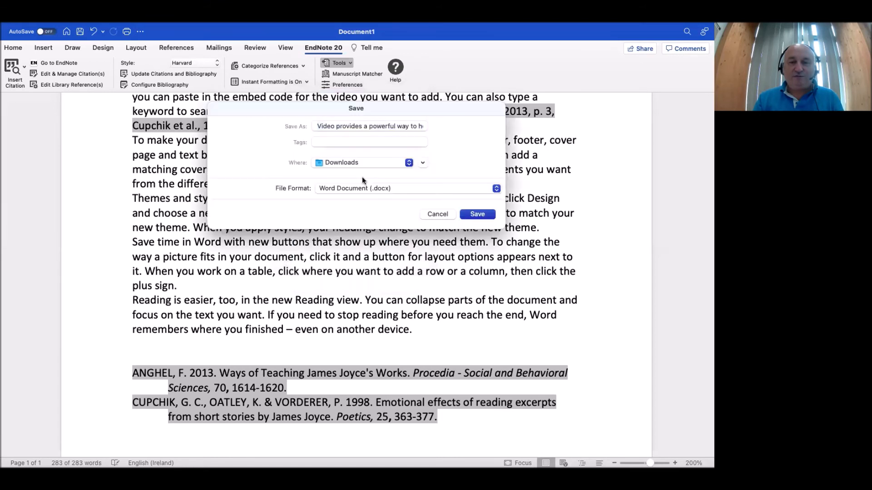
pyautogui.click(470, 217)
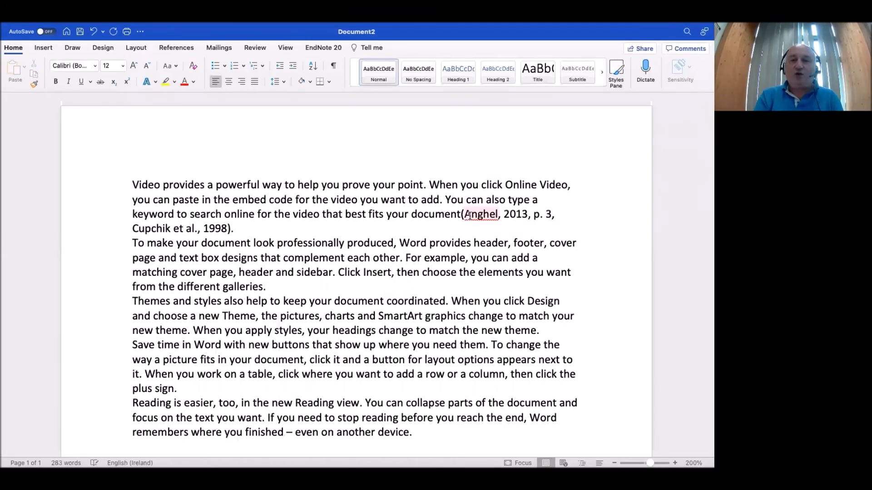
# Step through the first paragraph's citation in the converted copy to check that it behaves as plain text
pyautogui.click(499, 215)
pyautogui.press('Right')
pyautogui.press('Right')
pyautogui.press('Right')
pyautogui.press('Right')
pyautogui.press('Right')
pyautogui.press('Right')
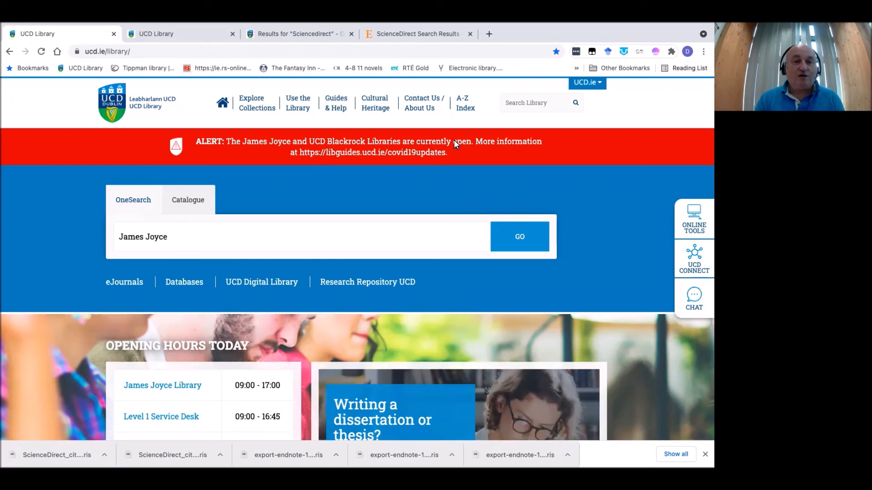
# Switch to the Chrome browser and open the endnote.com website
pyautogui.click(196, 53)
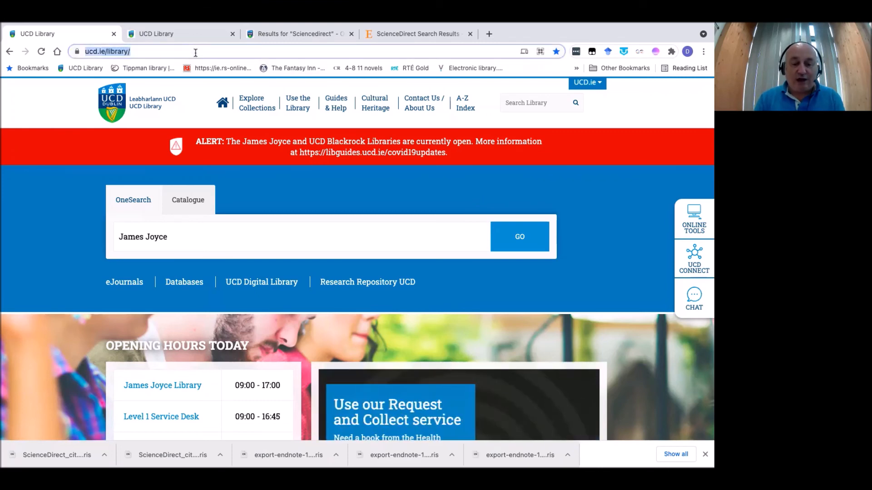
pyautogui.write('endote')
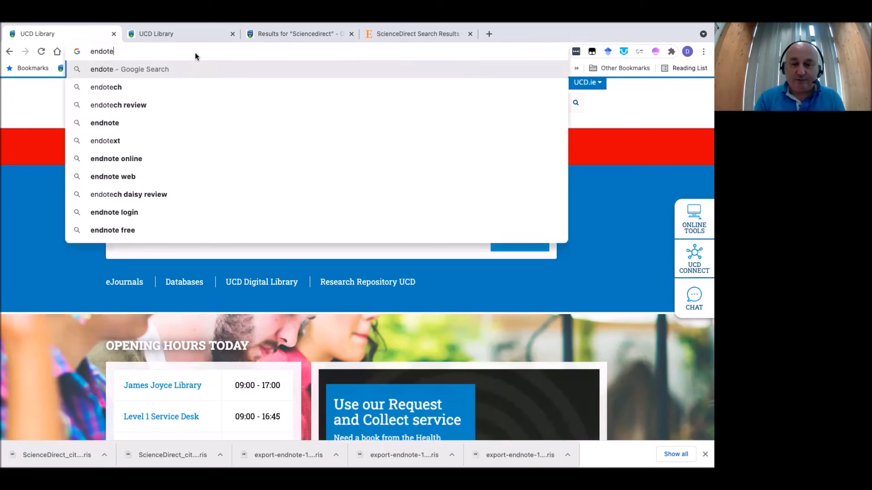
pyautogui.press('BackSpace')
pyautogui.press('BackSpace')
pyautogui.press('BackSpace')
pyautogui.write('no')
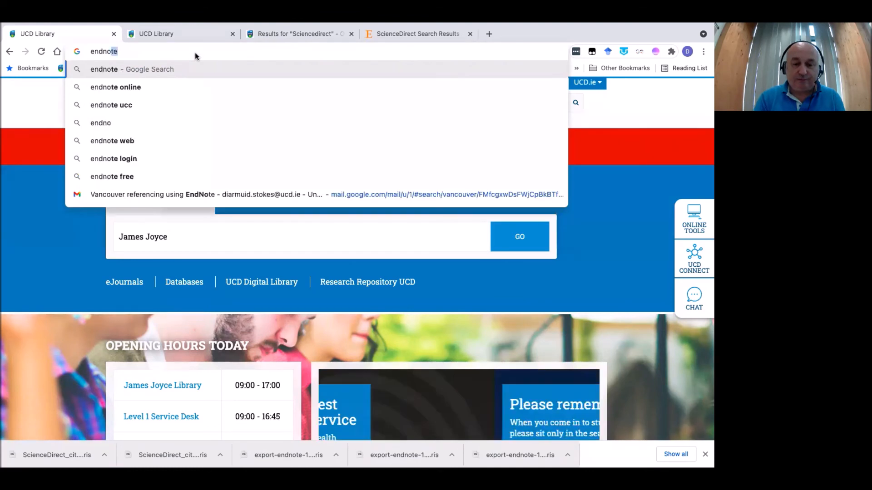
pyautogui.write('te.cp')
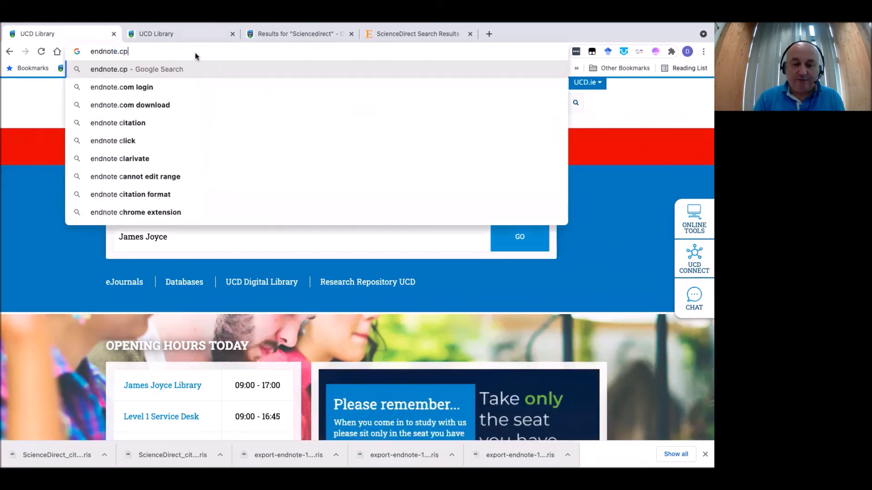
pyautogui.press('BackSpace')
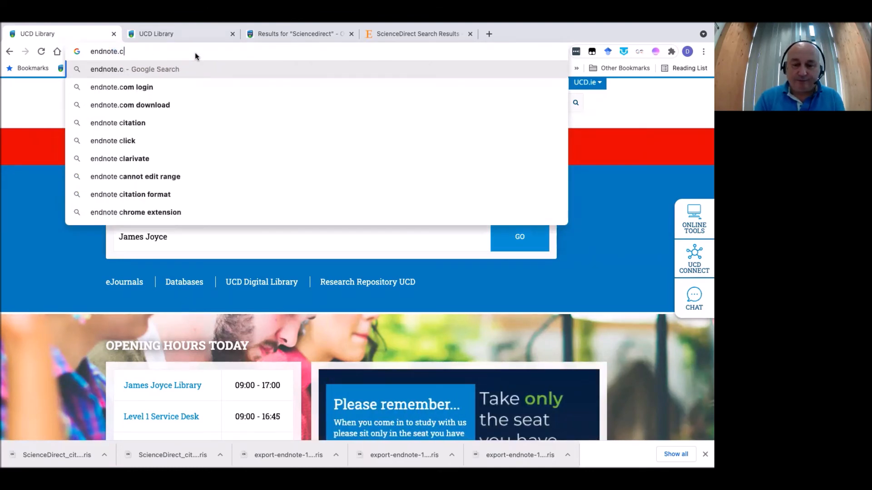
pyautogui.write('om')
pyautogui.press('Return')
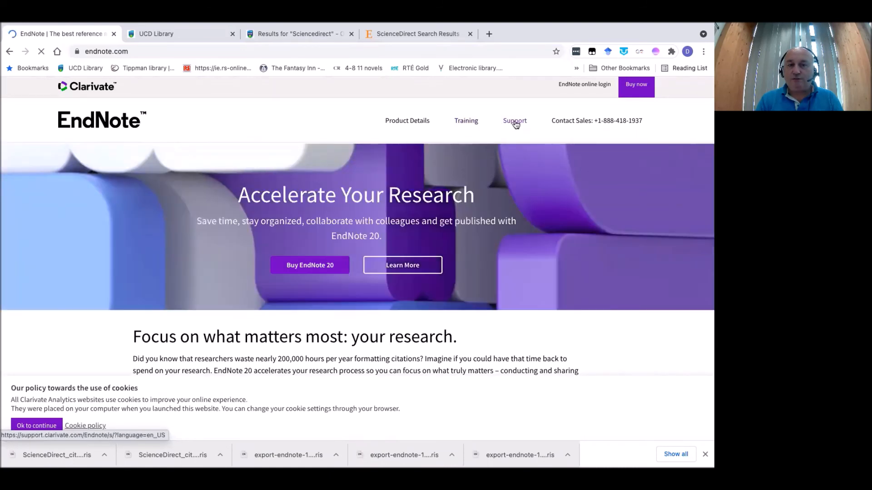
# Go through the EndNote support site to the EndNote Downloads page and open its output styles
pyautogui.click(515, 120)
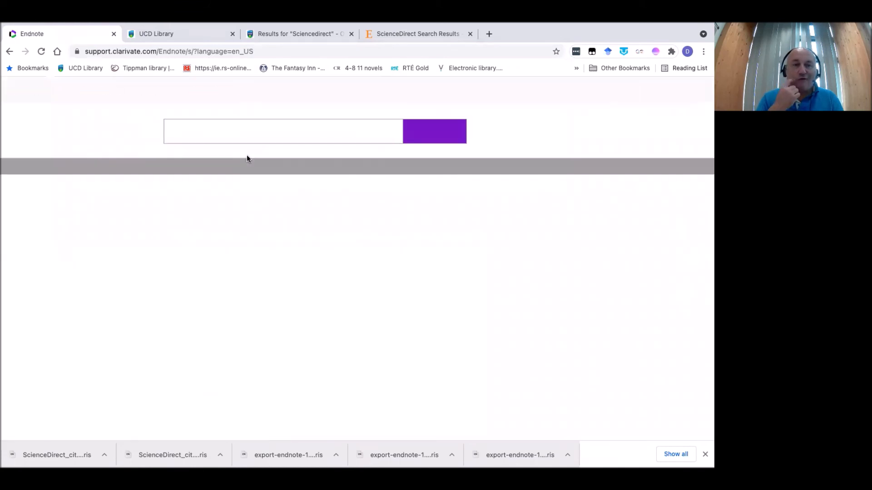
pyautogui.click(104, 92)
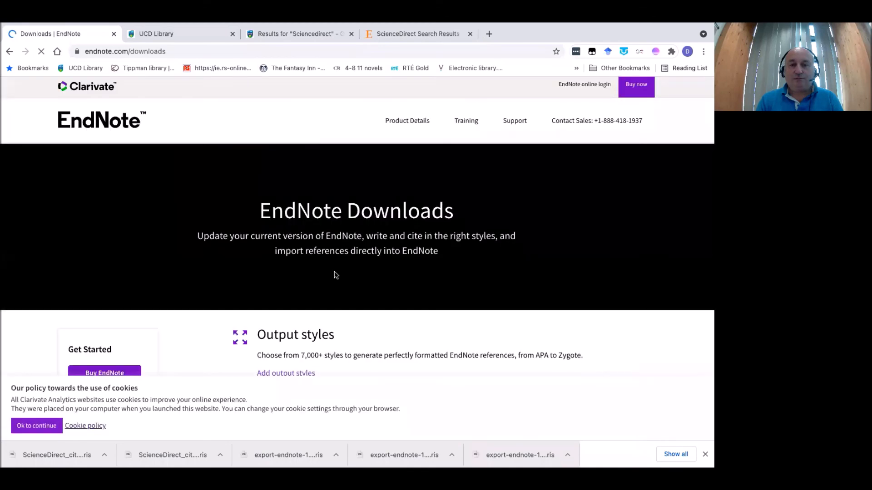
pyautogui.scroll(-2, 337, 282)
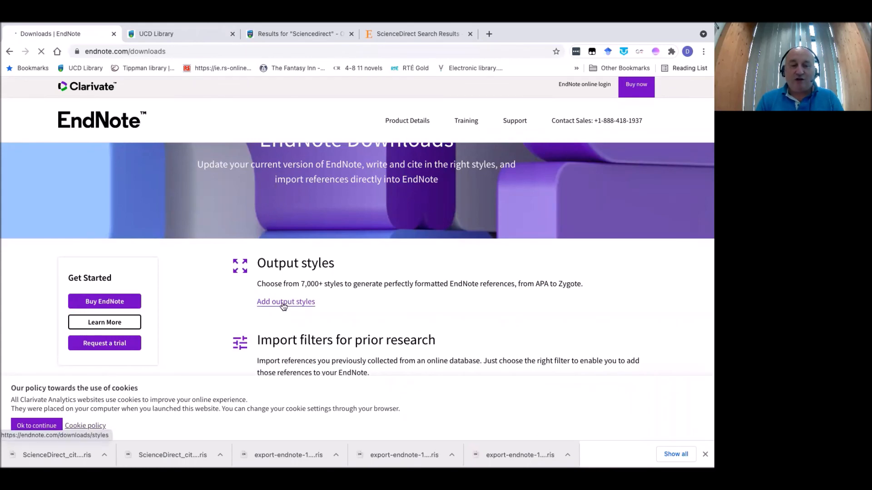
pyautogui.click(284, 303)
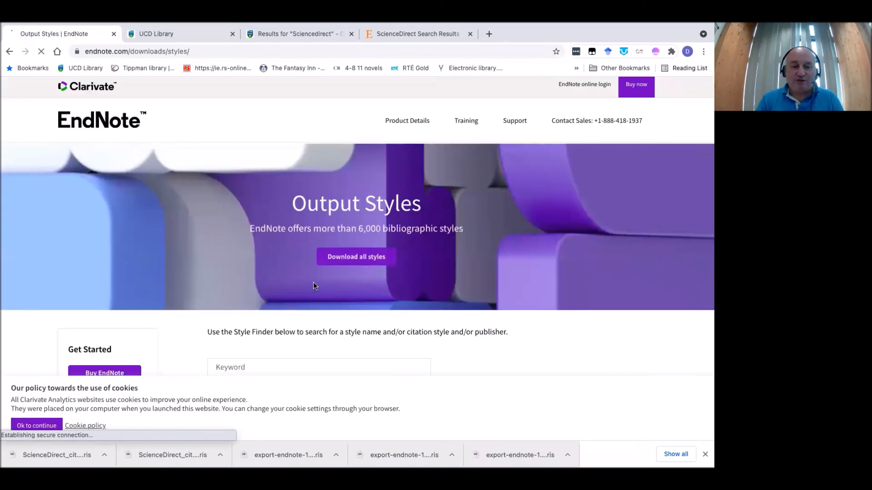
# Search the Style Finder for the keyword "harvard" and dismiss the chat prompt
pyautogui.scroll(-2, 271, 316)
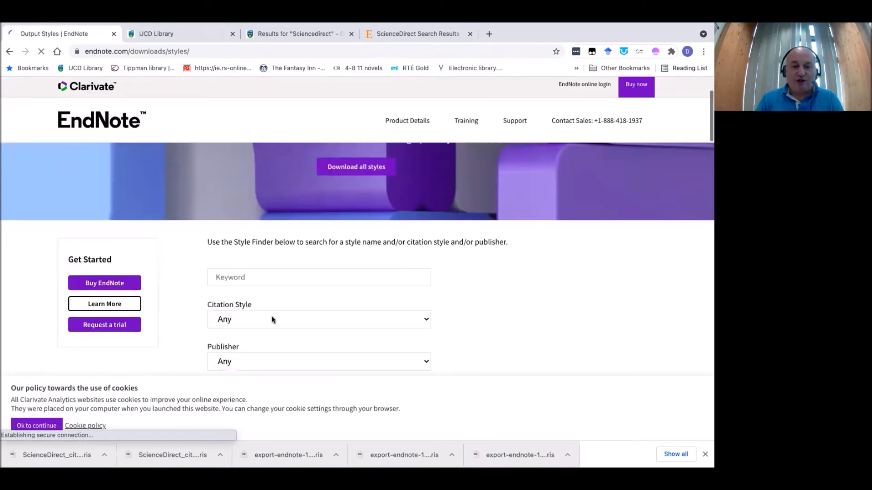
pyautogui.scroll(-1, 271, 320)
pyautogui.click(247, 257)
pyautogui.write('harvard')
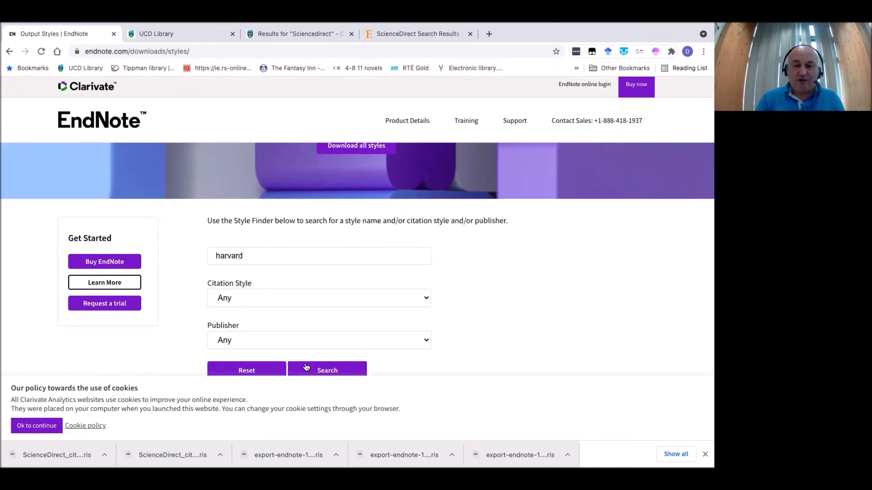
pyautogui.click(356, 369)
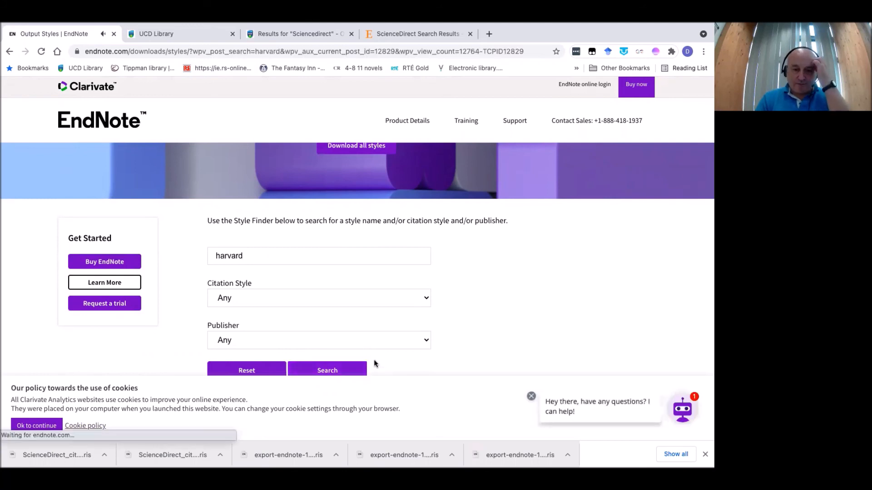
pyautogui.click(531, 396)
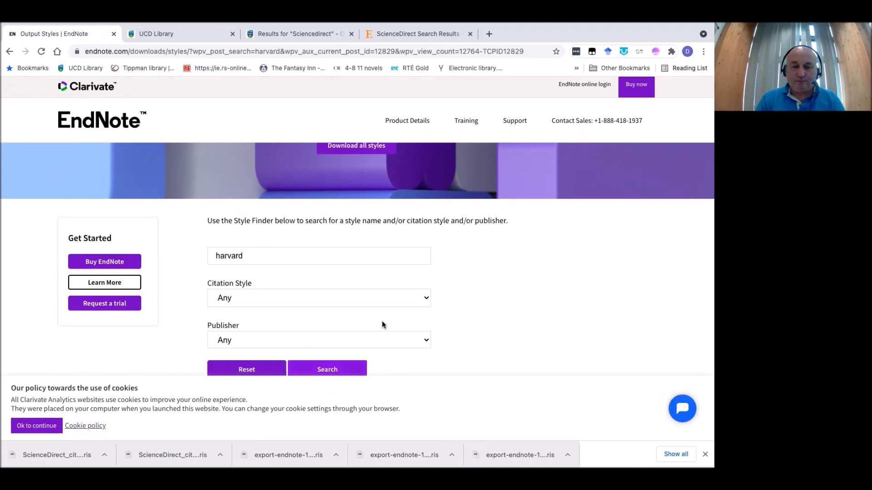
# Download the Sage Harvard output style from the search results
pyautogui.scroll(-5, 388, 346)
pyautogui.scroll(-2, 382, 324)
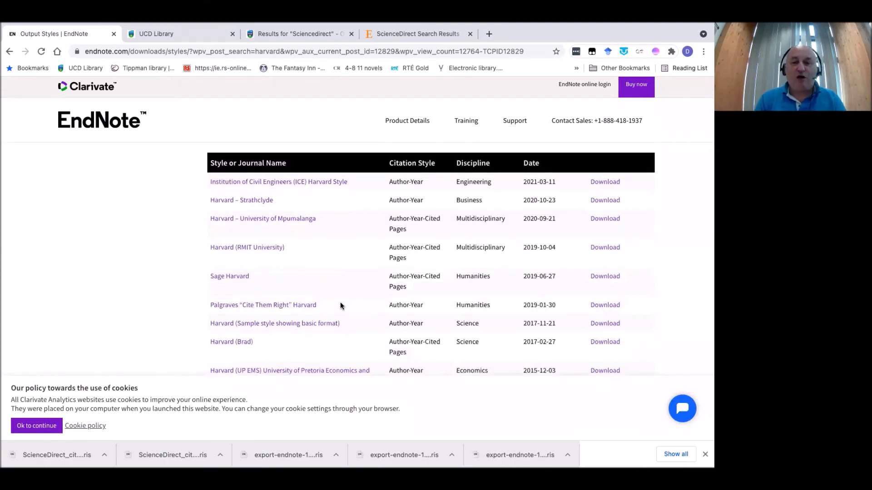
pyautogui.click(604, 276)
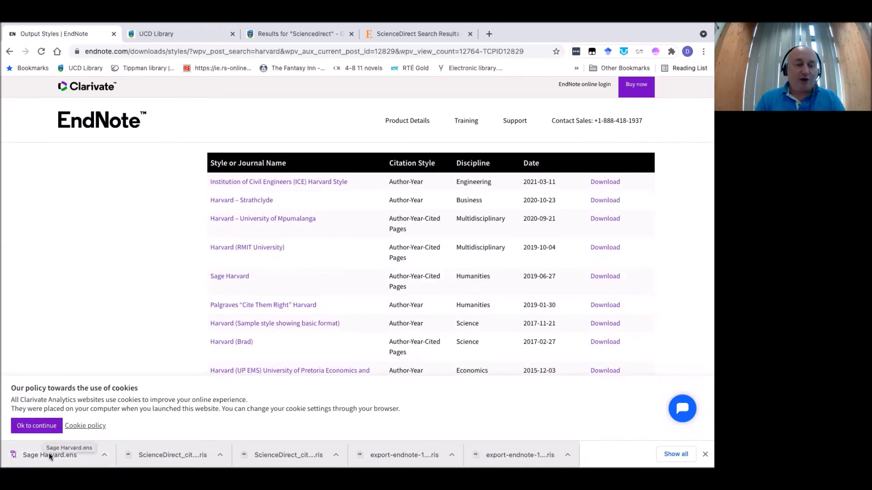
# Open the downloaded Sage Harvard.ens file in EndNote and save the style under the name Sage Harvard
pyautogui.moveTo(40, 454)
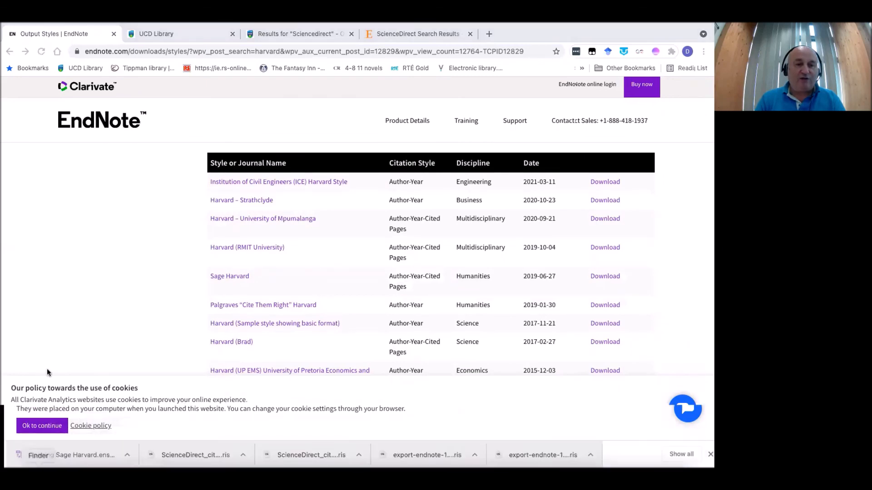
pyautogui.click(18, 454)
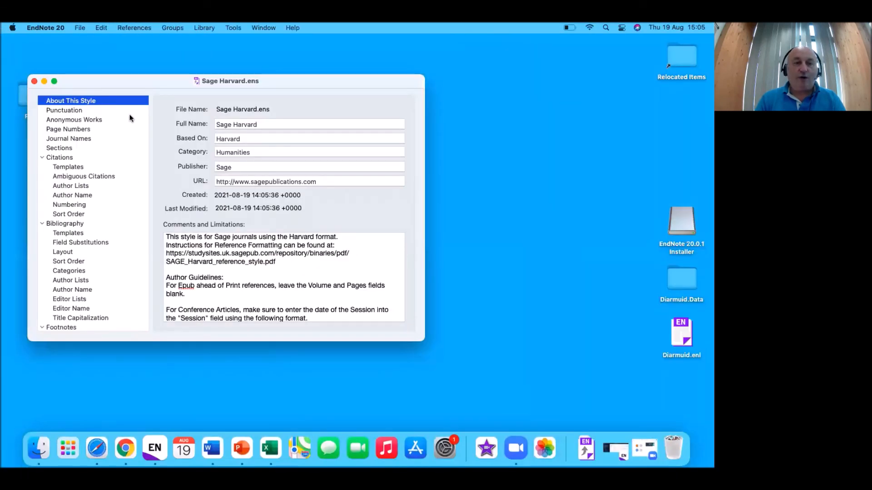
pyautogui.click(80, 29)
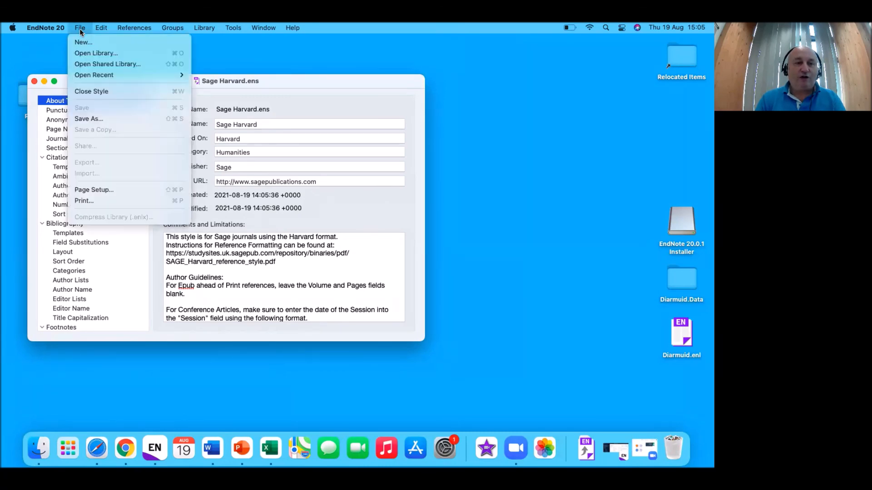
pyautogui.click(89, 117)
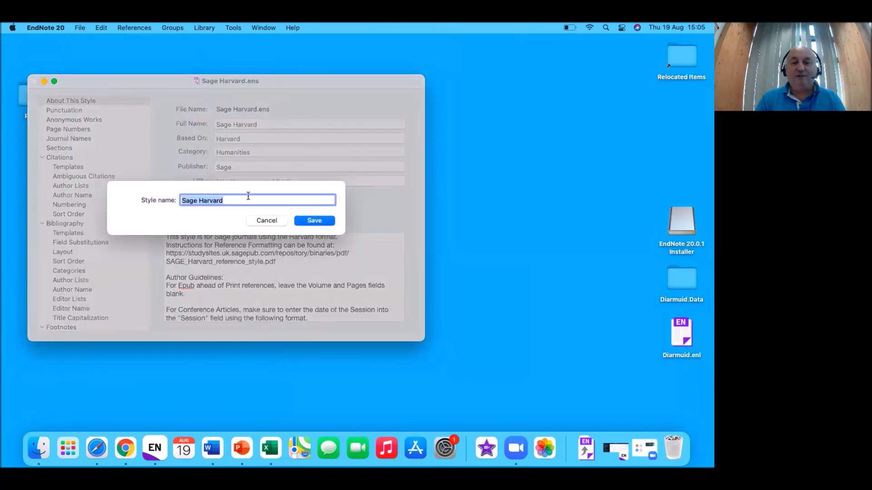
pyautogui.click(315, 224)
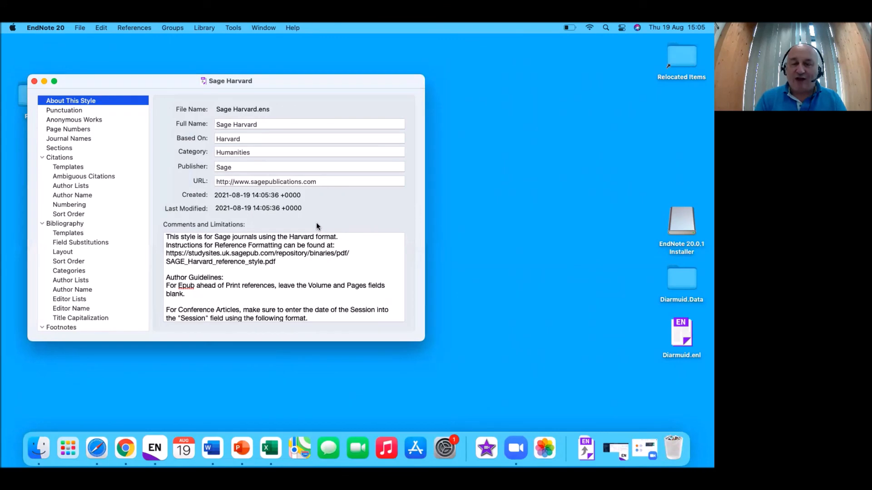
# Return to Chrome and open the EndNote guide from the student Study Skills guides on the UCD Library site
pyautogui.click(126, 448)
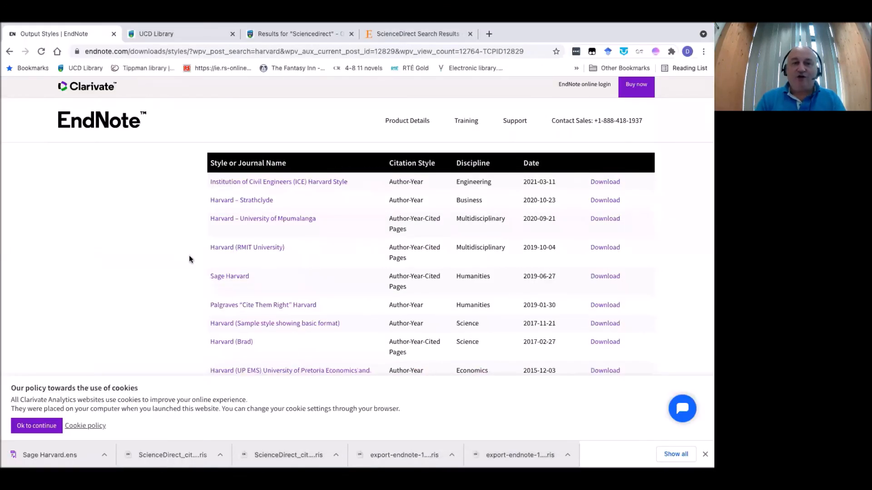
pyautogui.click(156, 30)
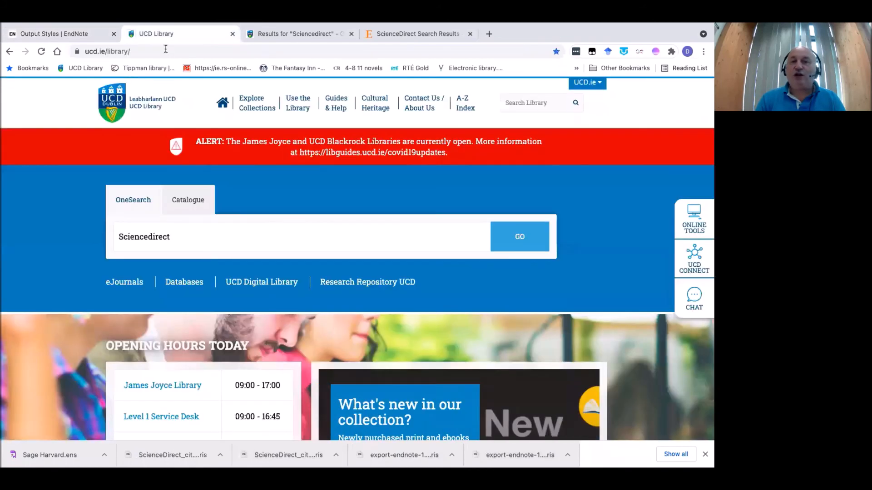
pyautogui.click(337, 108)
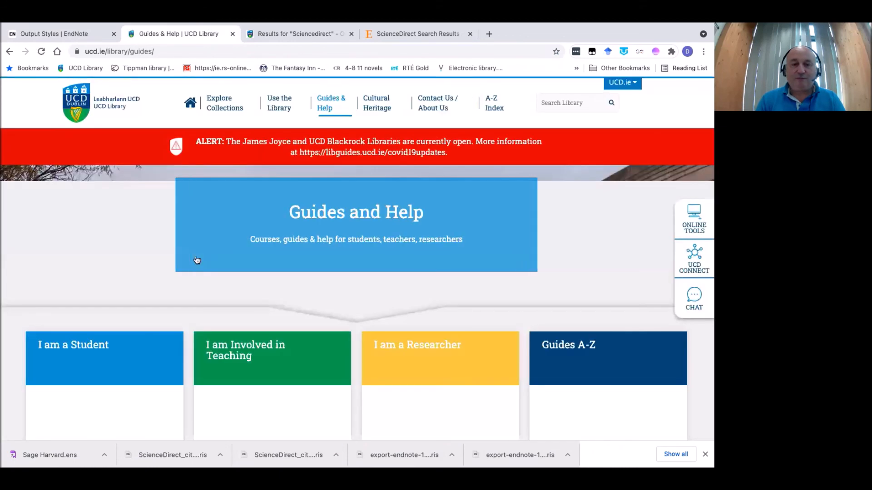
pyautogui.click(95, 364)
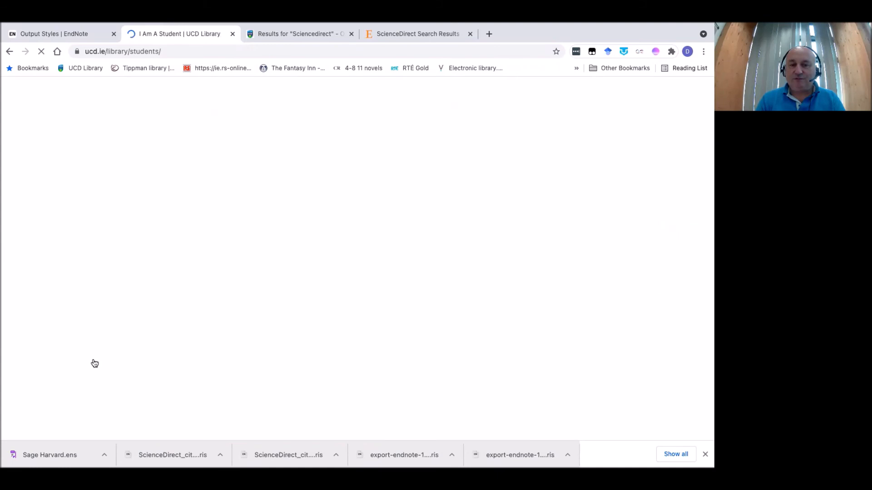
pyautogui.scroll(-4, 327, 341)
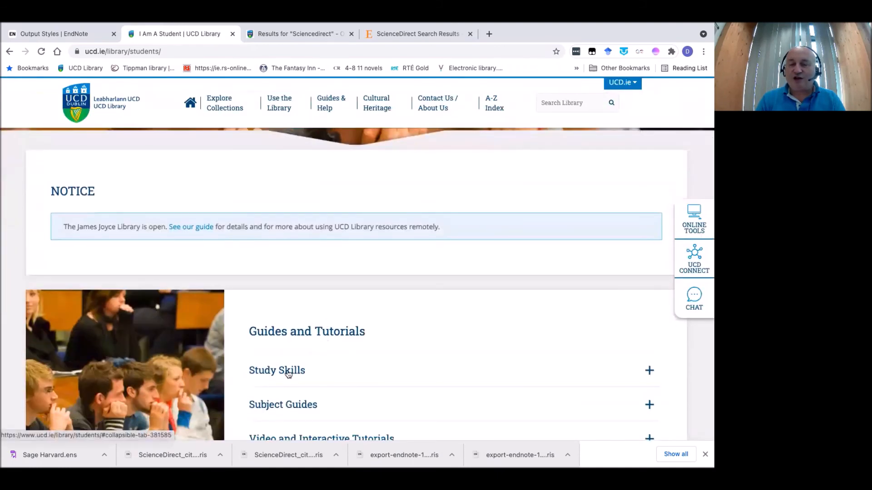
pyautogui.click(287, 371)
pyautogui.scroll(-2, 368, 356)
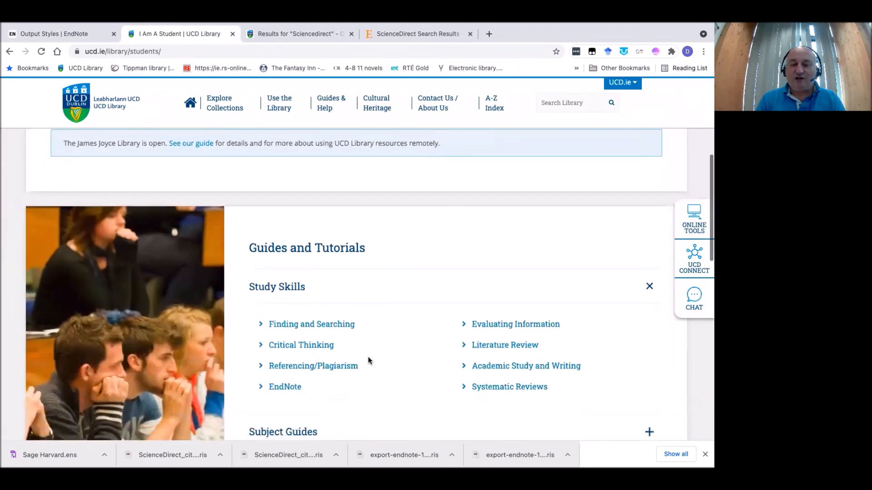
pyautogui.click(286, 377)
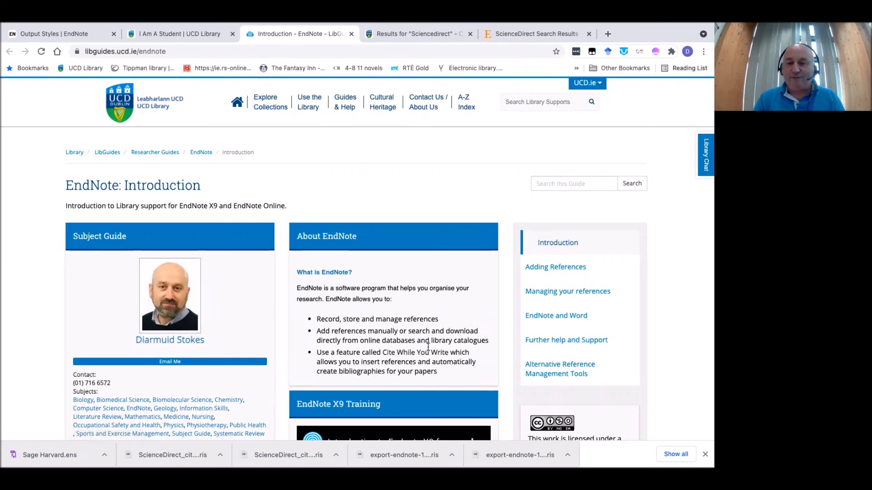
# Download the Harvard UCD output style from the EndNote guide's Further help and Support page
pyautogui.click(563, 344)
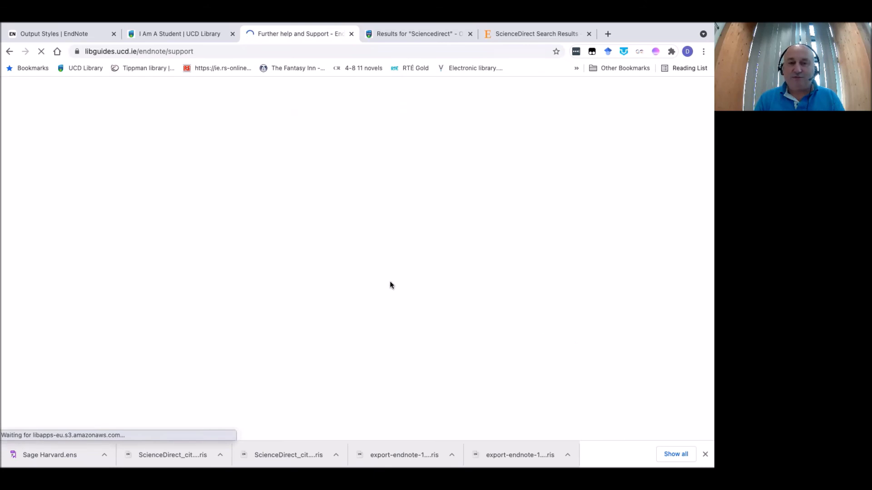
pyautogui.scroll(-4, 391, 285)
pyautogui.scroll(-2, 390, 286)
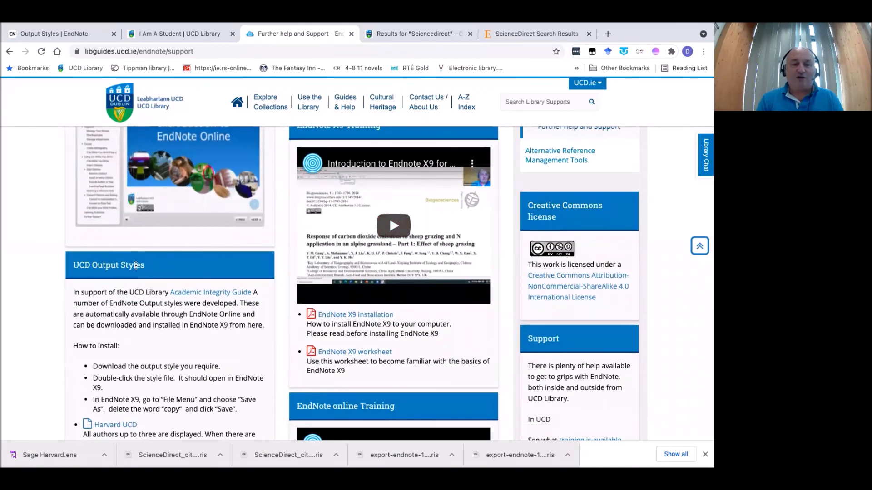
pyautogui.scroll(-1, 166, 281)
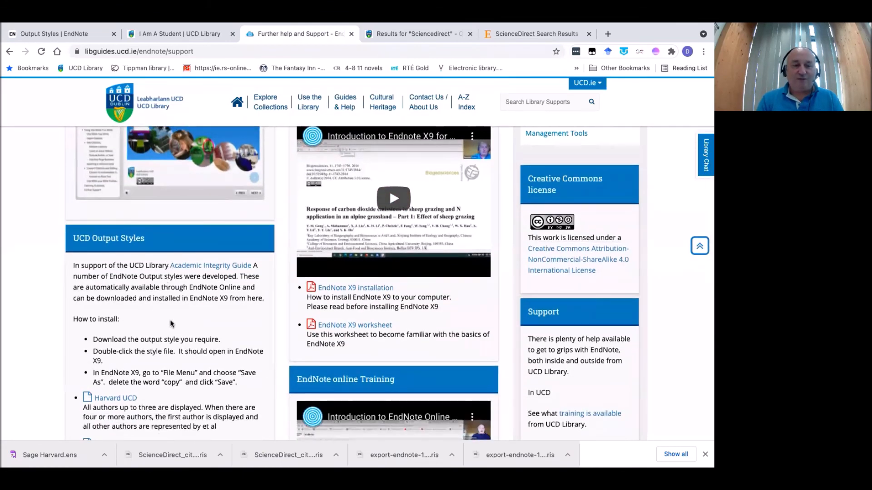
pyautogui.scroll(-4, 170, 323)
pyautogui.scroll(-1, 171, 321)
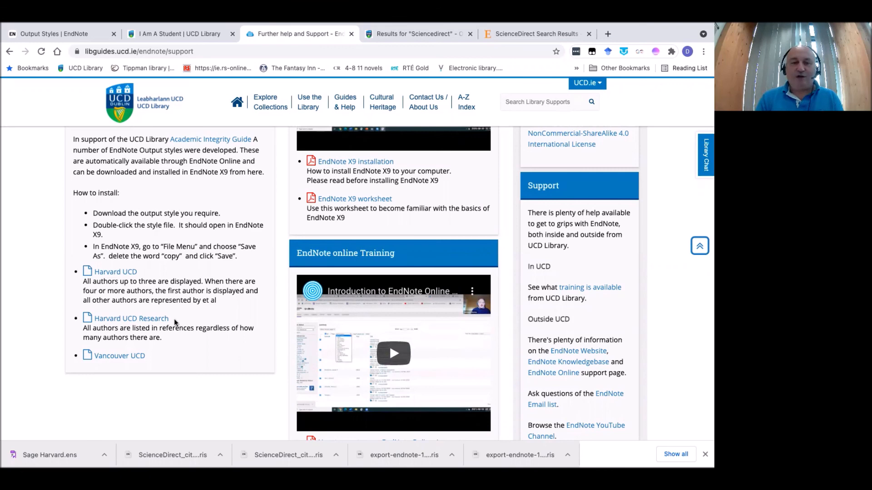
pyautogui.click(120, 277)
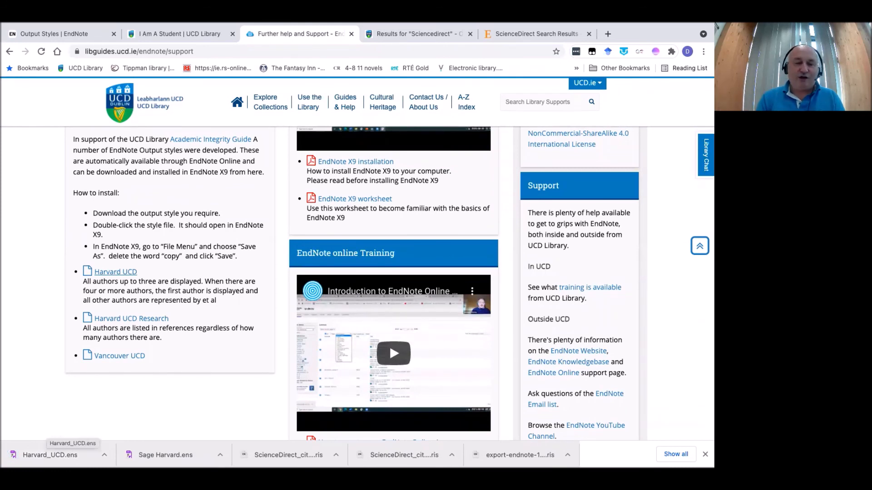
# Open the downloaded Harvard_UCD.ens file in EndNote and save the style under the name Harvard_UCD
pyautogui.click(45, 455)
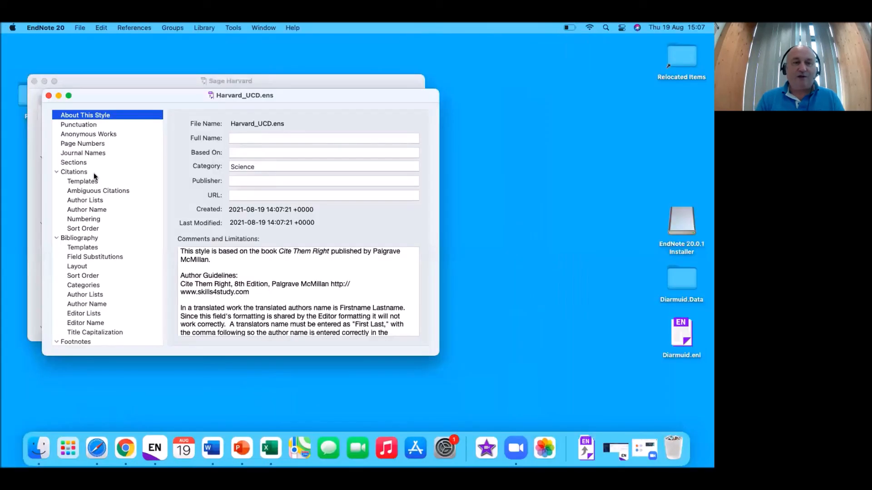
pyautogui.click(76, 27)
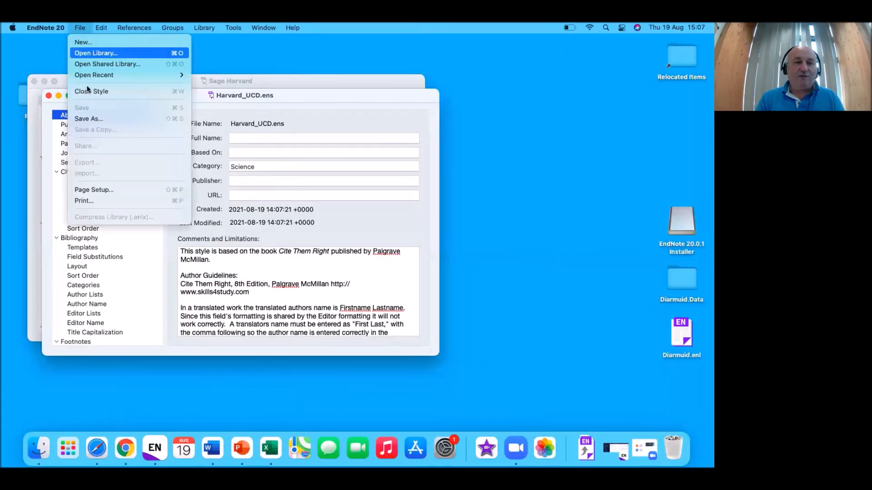
pyautogui.click(89, 118)
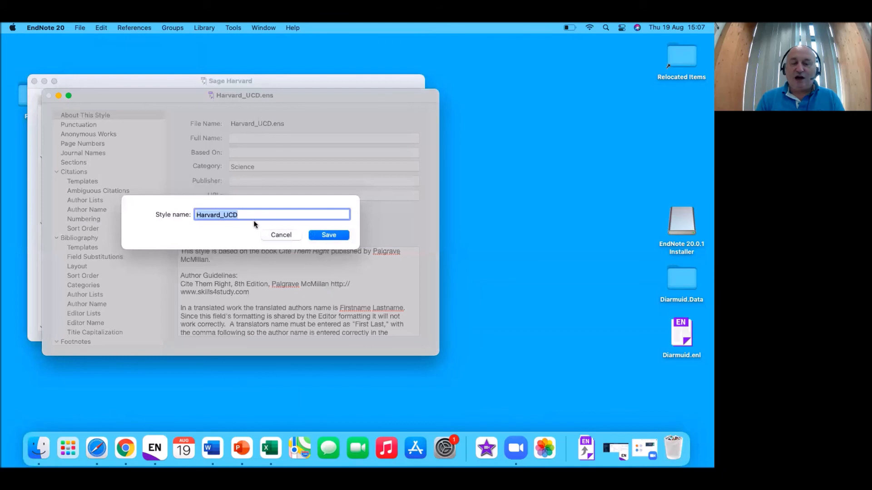
pyautogui.click(320, 234)
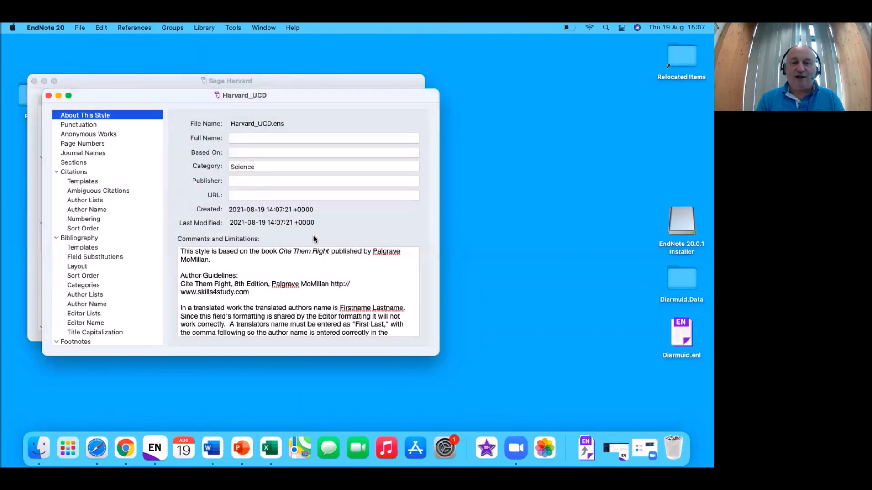